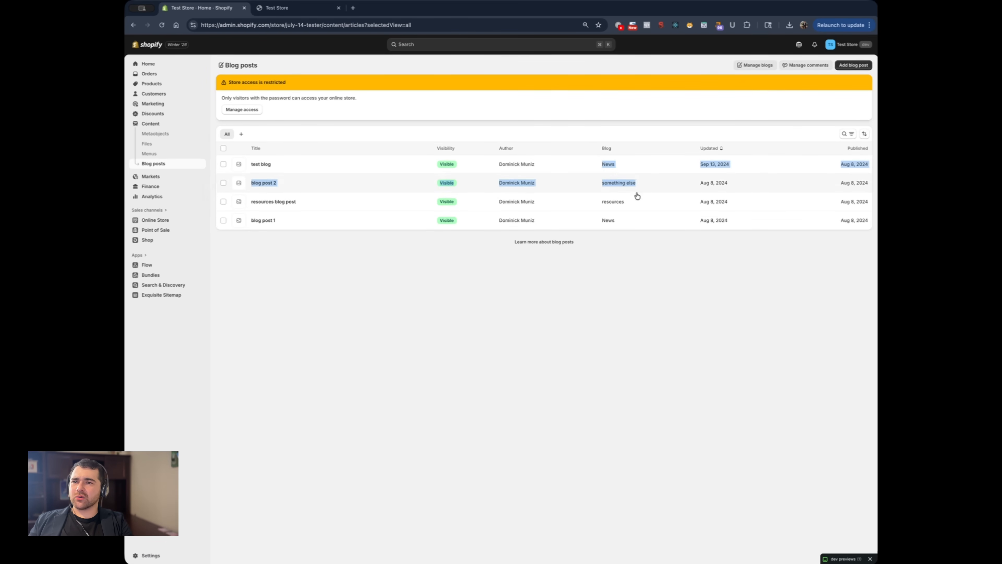
# Open the "test blog" post, return to the blog posts list, and review which blog each post belongs to
pyautogui.click(616, 170)
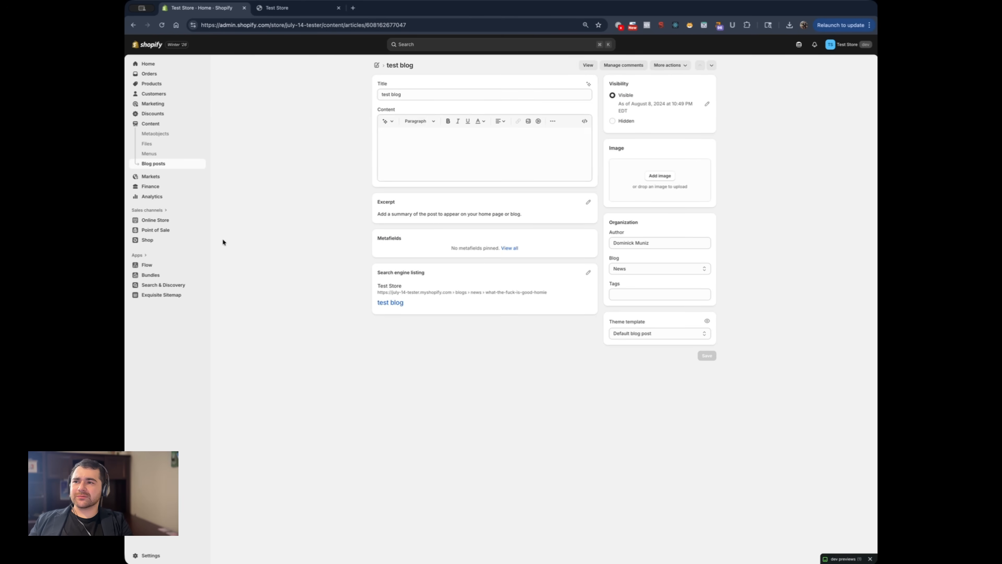
pyautogui.click(162, 165)
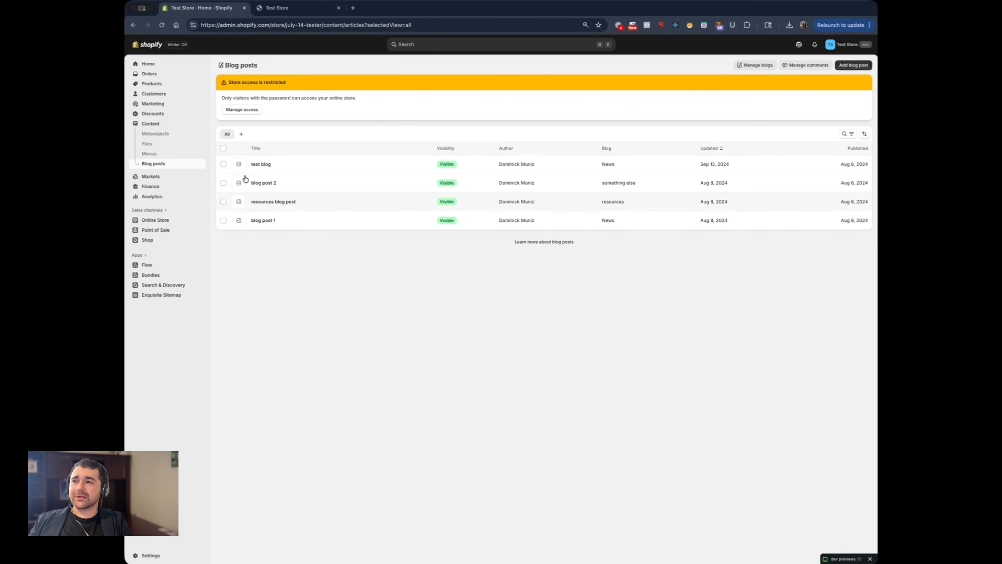
pyautogui.moveTo(597, 165); pyautogui.dragTo(607, 209)
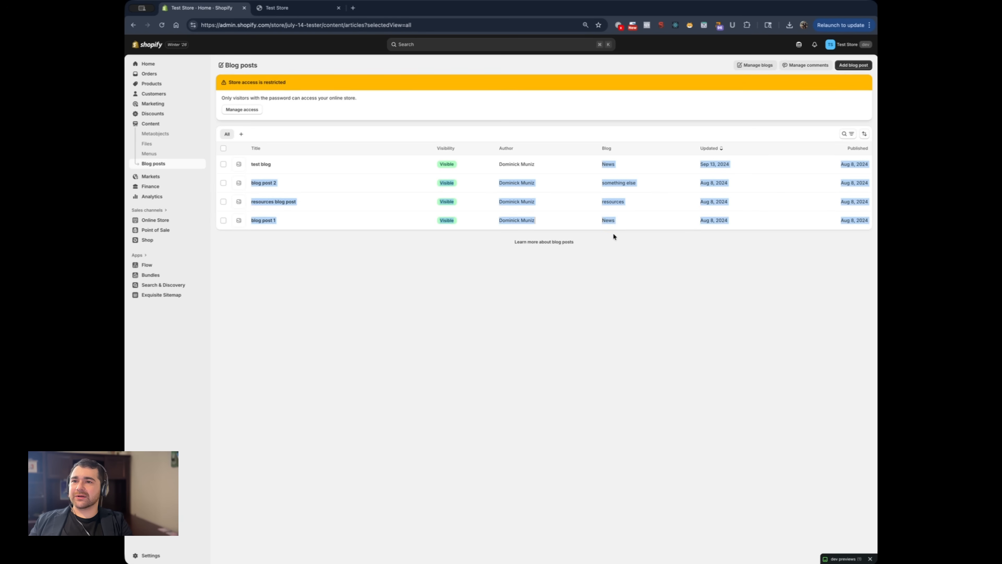
pyautogui.click(597, 284)
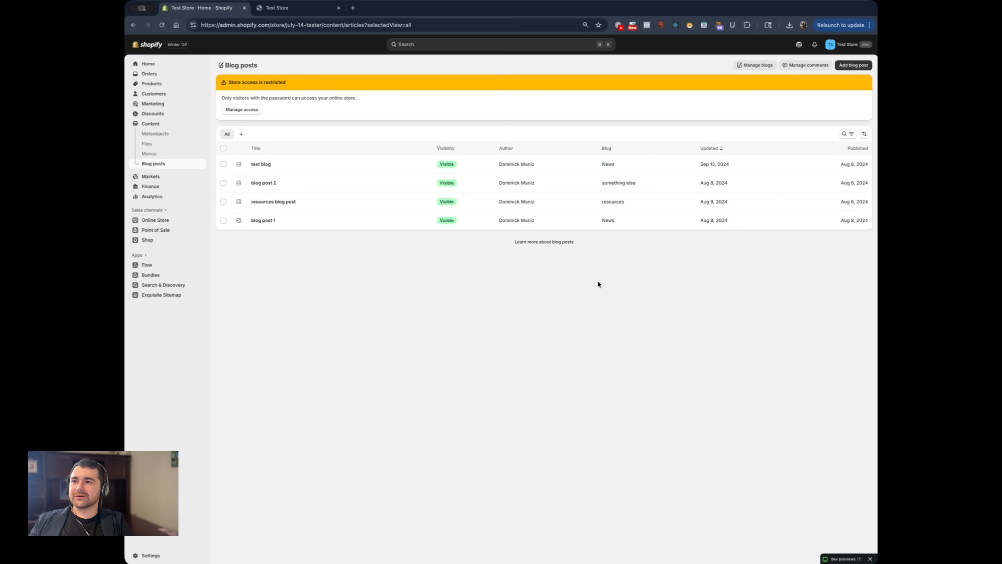
# Start a new blog post titled "test blog post 1" and look over its content and excerpt areas
pyautogui.click(853, 65)
pyautogui.click(510, 95)
pyautogui.write('test blog post 1')
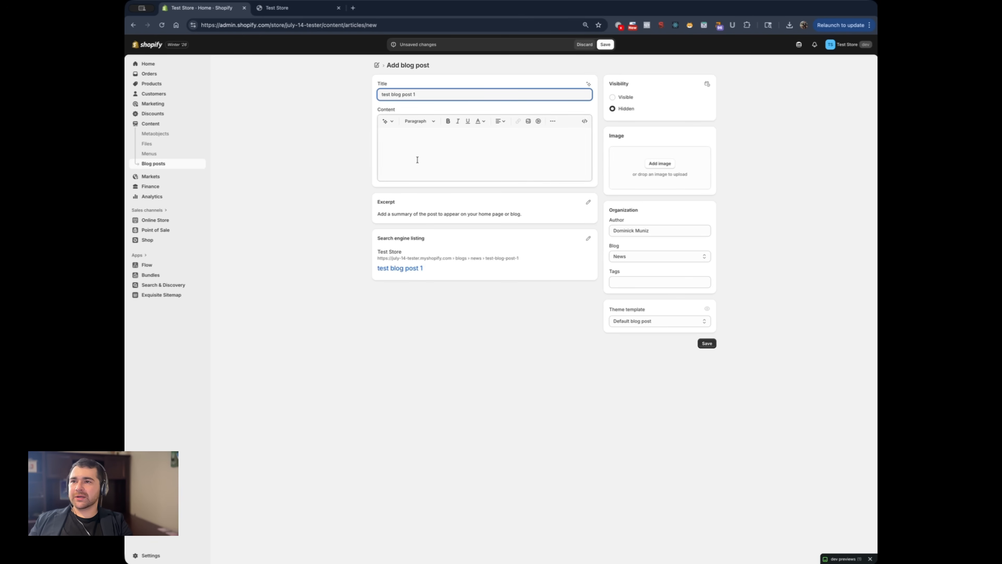
pyautogui.click(417, 160)
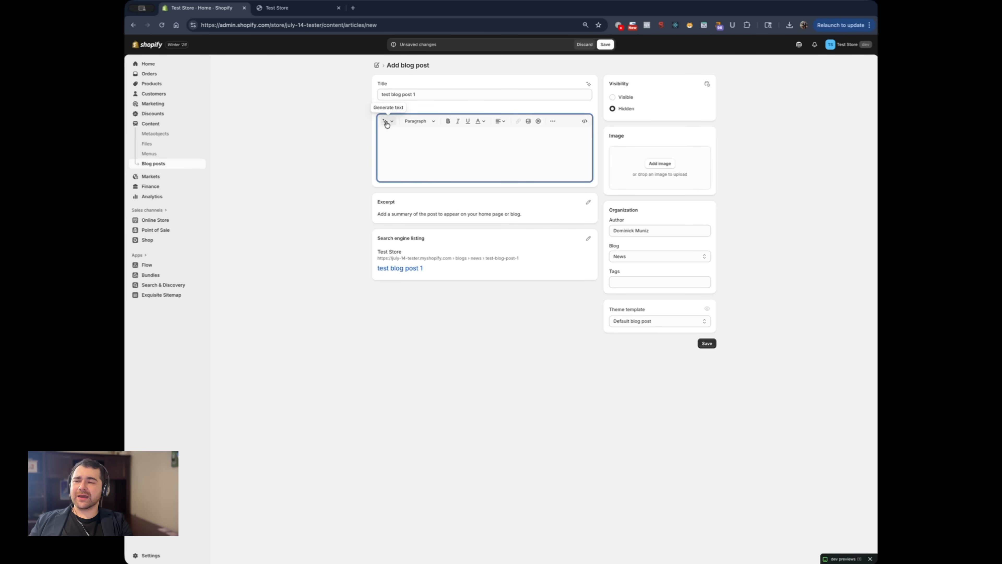
pyautogui.click(519, 208)
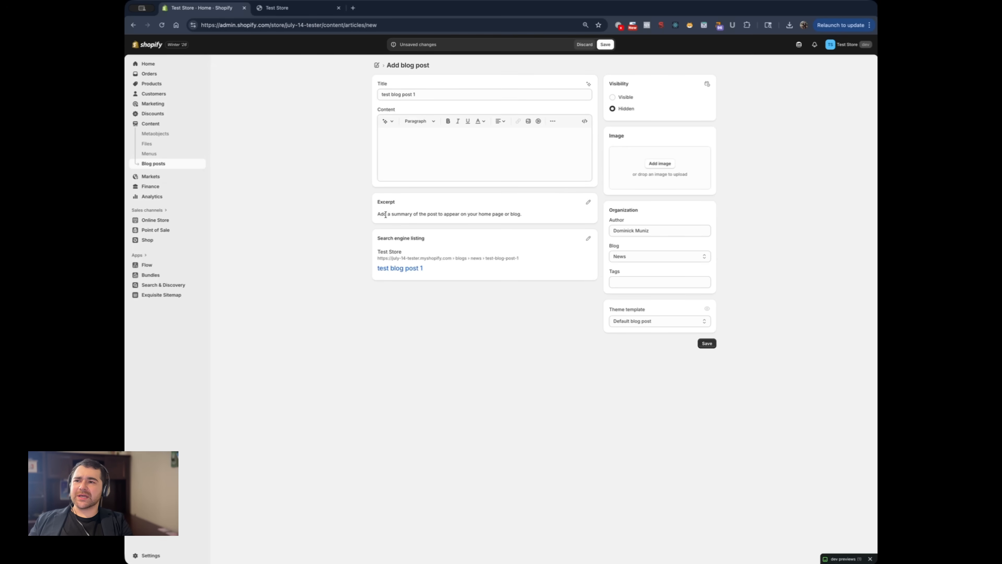
pyautogui.moveTo(388, 214); pyautogui.dragTo(447, 220)
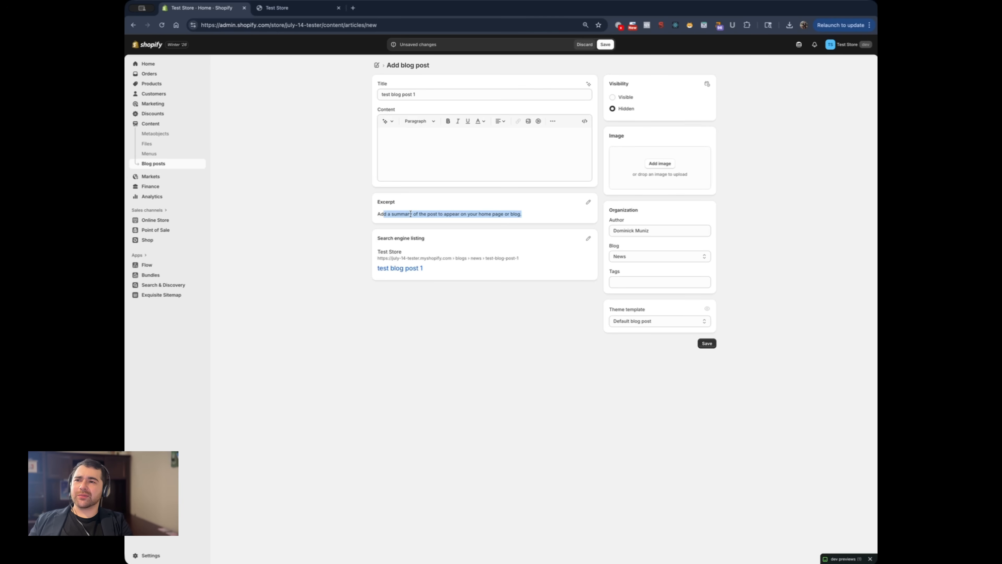
pyautogui.click(401, 176)
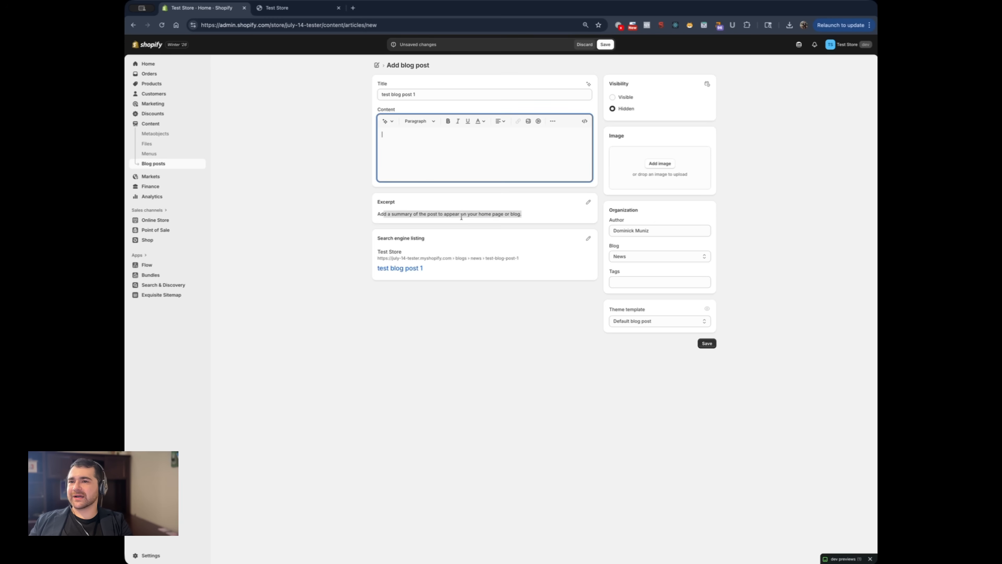
# Assign the post to a newly created blog titled "Tip"
pyautogui.click(623, 259)
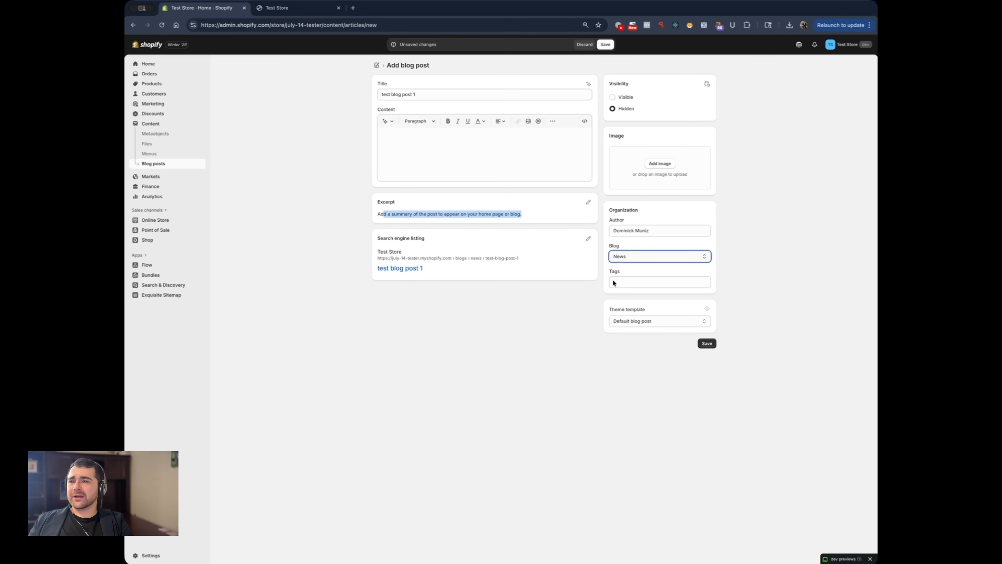
pyautogui.click(621, 292)
pyautogui.click(624, 281)
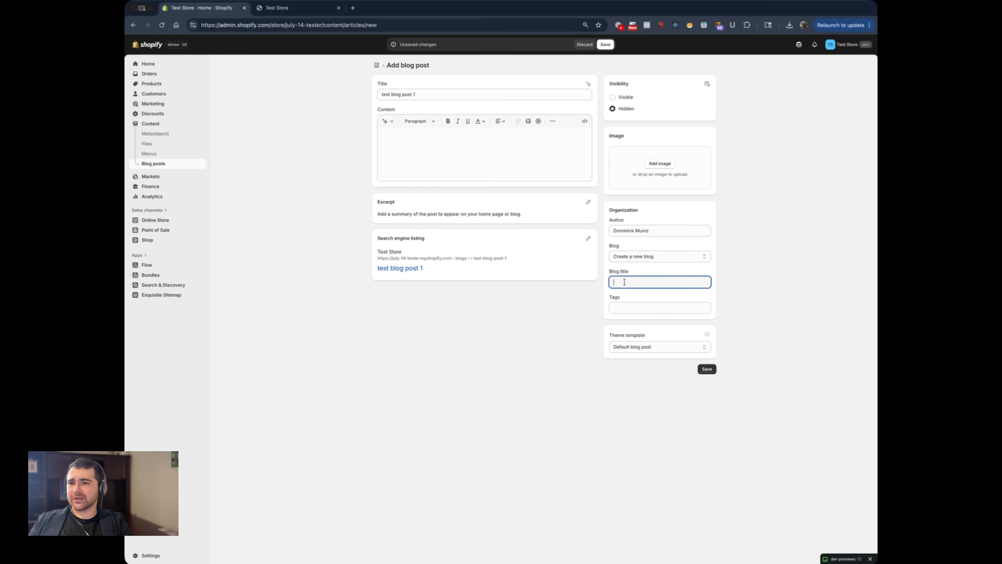
pyautogui.write('Tip')
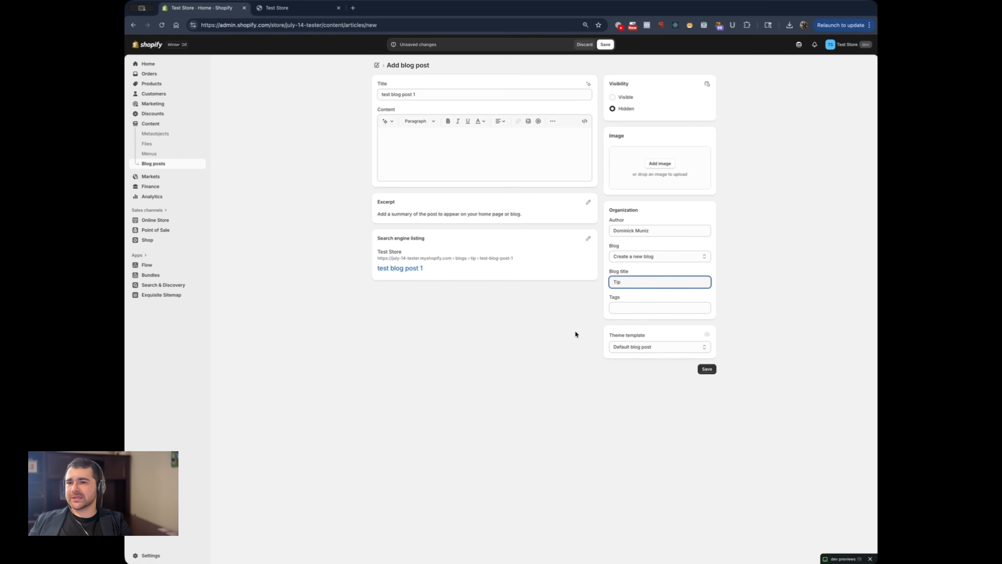
# Check the theme template choice, keep Default blog post, and set the post's visibility to Visible
pyautogui.click(618, 350)
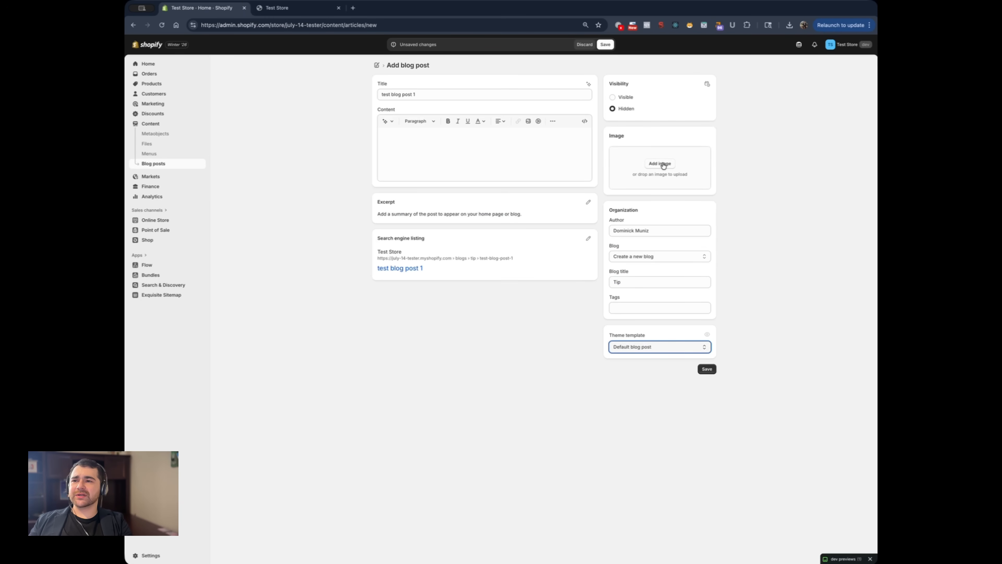
pyautogui.moveTo(636, 111); pyautogui.dragTo(615, 112)
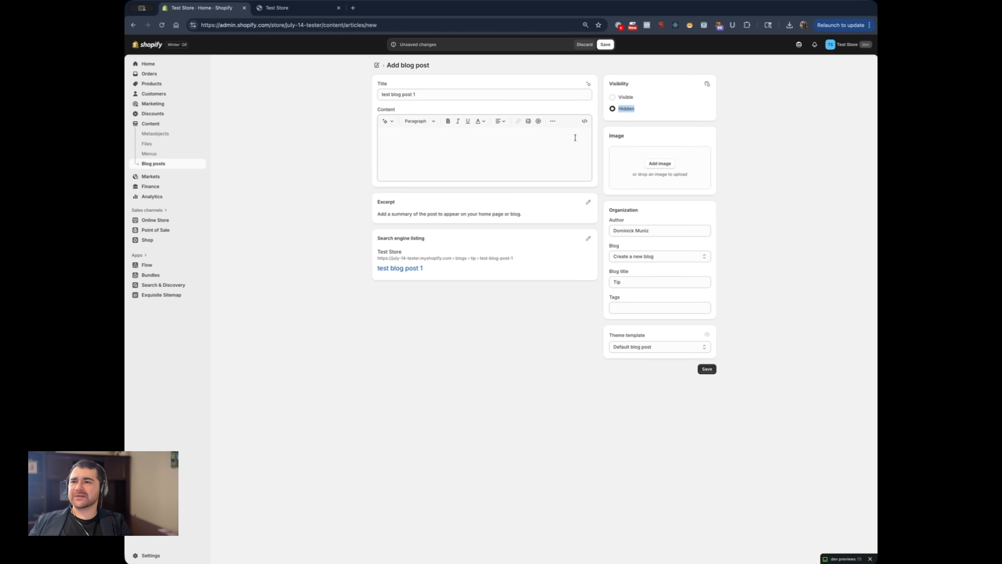
pyautogui.click(613, 97)
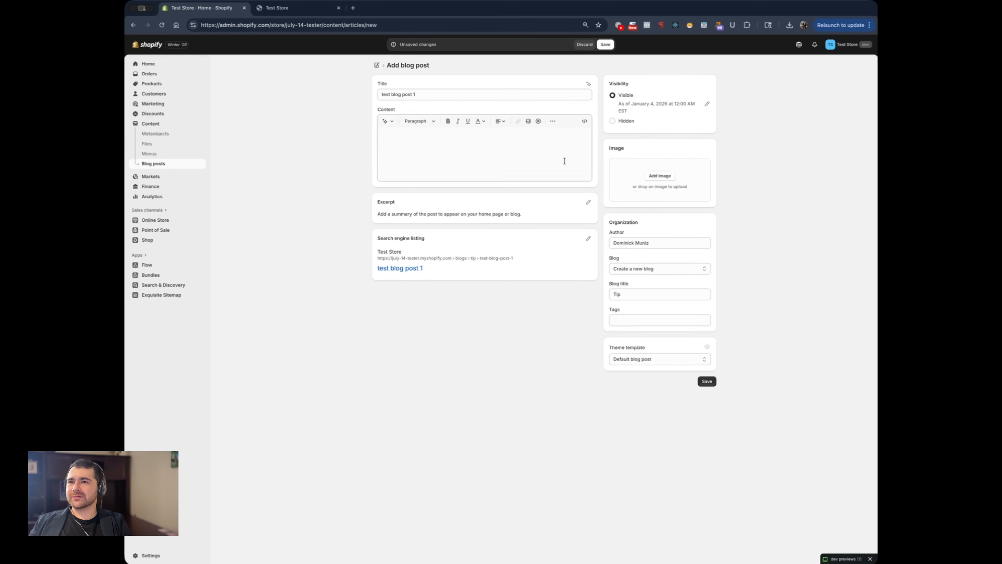
# Add the existing blue Liquid snowboard picture as the post's image and save the post
pyautogui.click(659, 176)
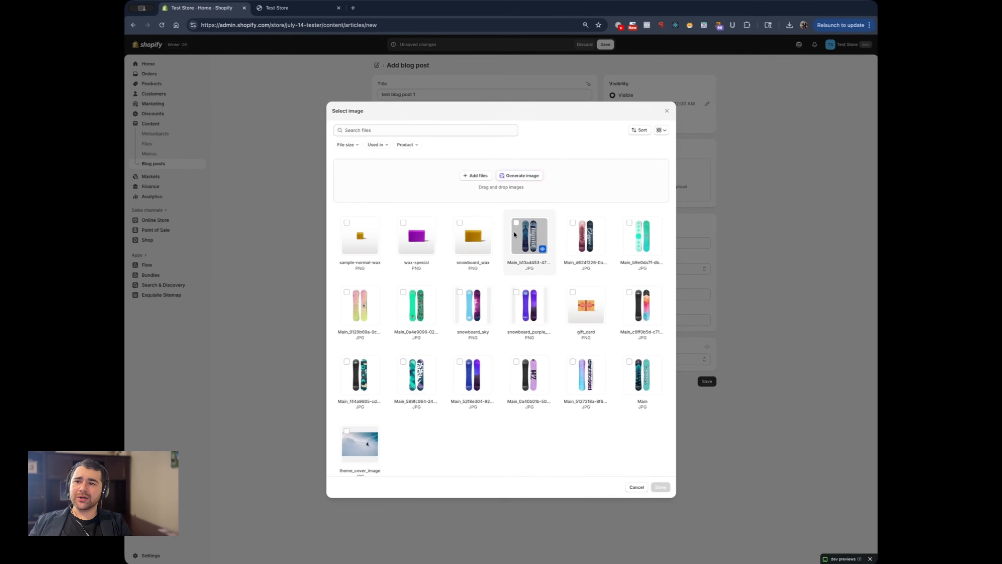
pyautogui.click(524, 236)
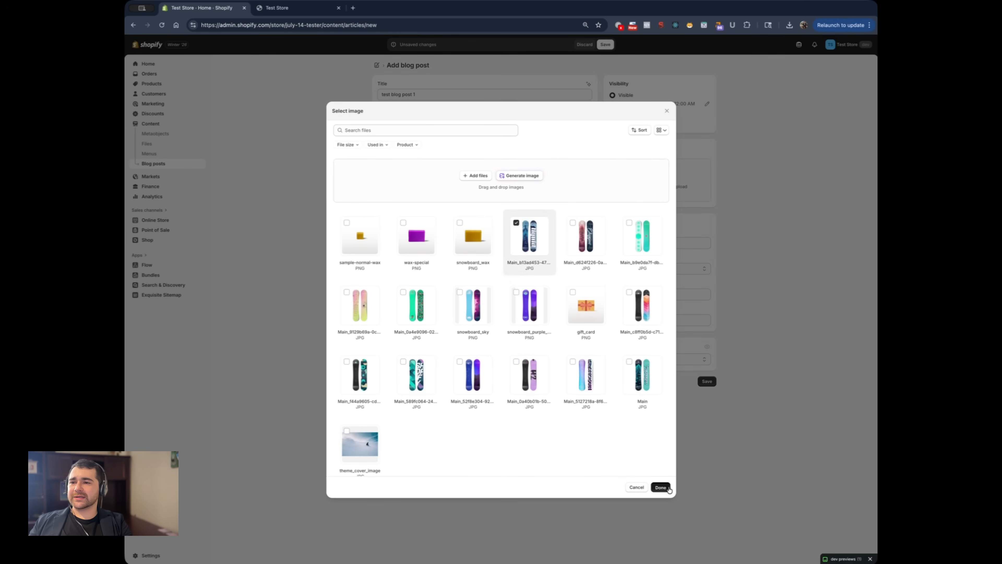
pyautogui.click(660, 487)
pyautogui.click(709, 442)
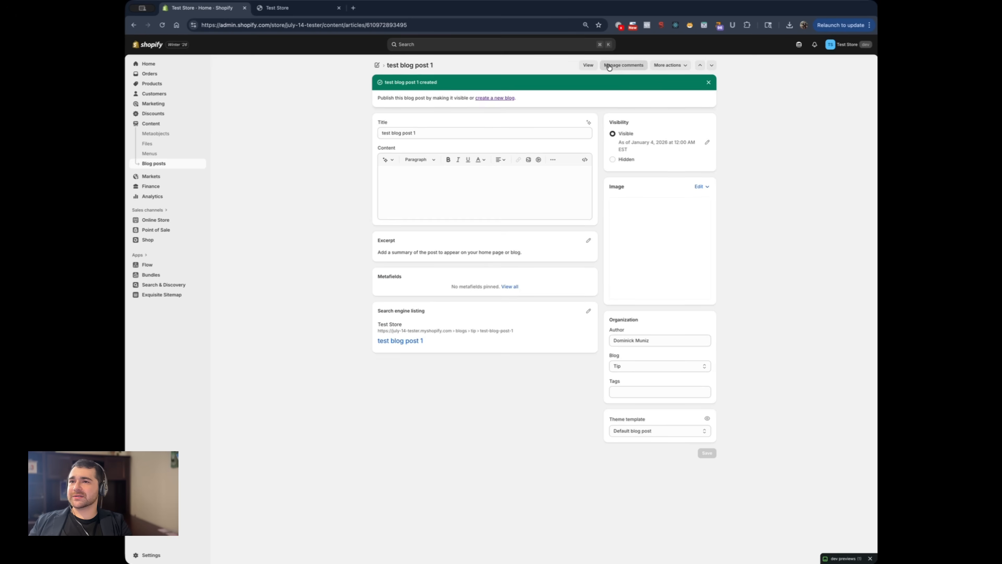
# View the published "test blog post 1" on the storefront and examine its image, title and date
pyautogui.click(588, 67)
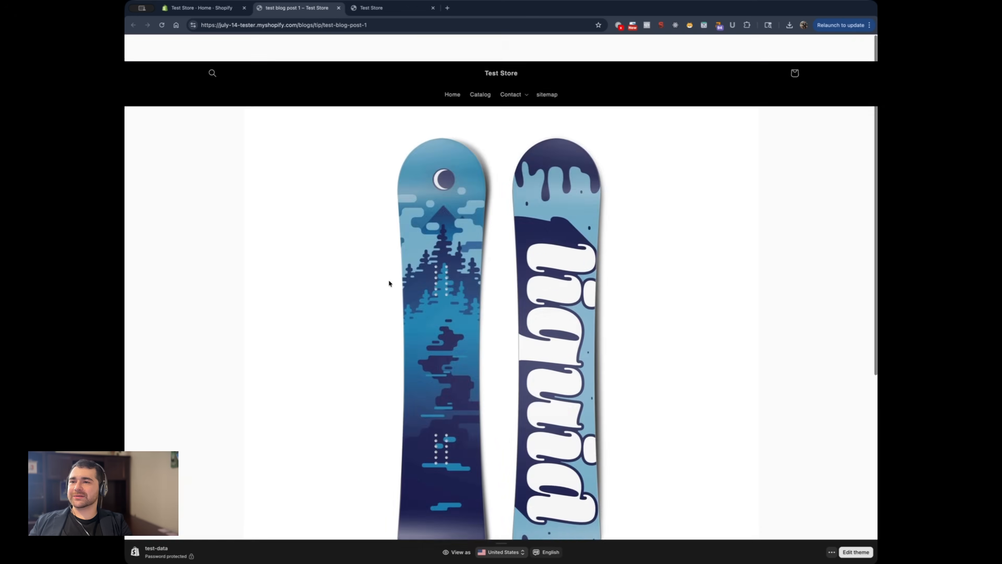
pyautogui.scroll(-5, 388, 279)
pyautogui.moveTo(349, 334); pyautogui.dragTo(515, 367)
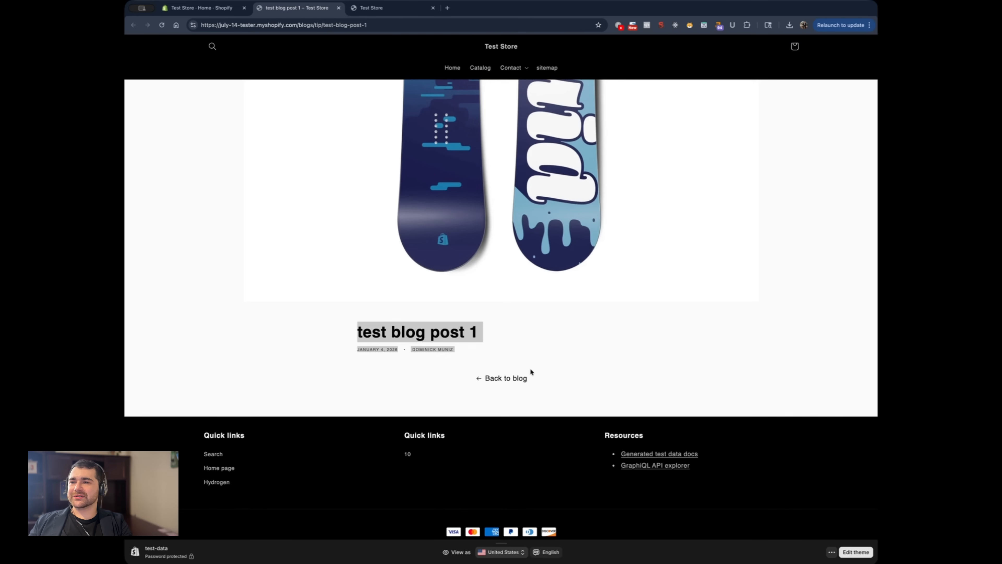
pyautogui.scroll(5, 420, 311)
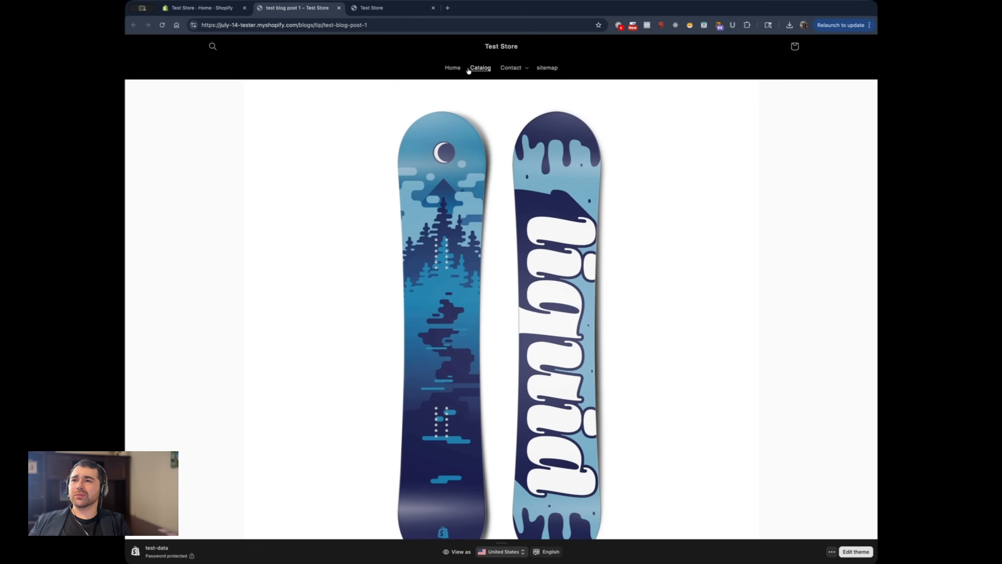
# Add an item labelled "Tips" that links to the Tip blog to the store's Main menu and save it
pyautogui.hotkey('ctrl', 'shift', 'Tab')
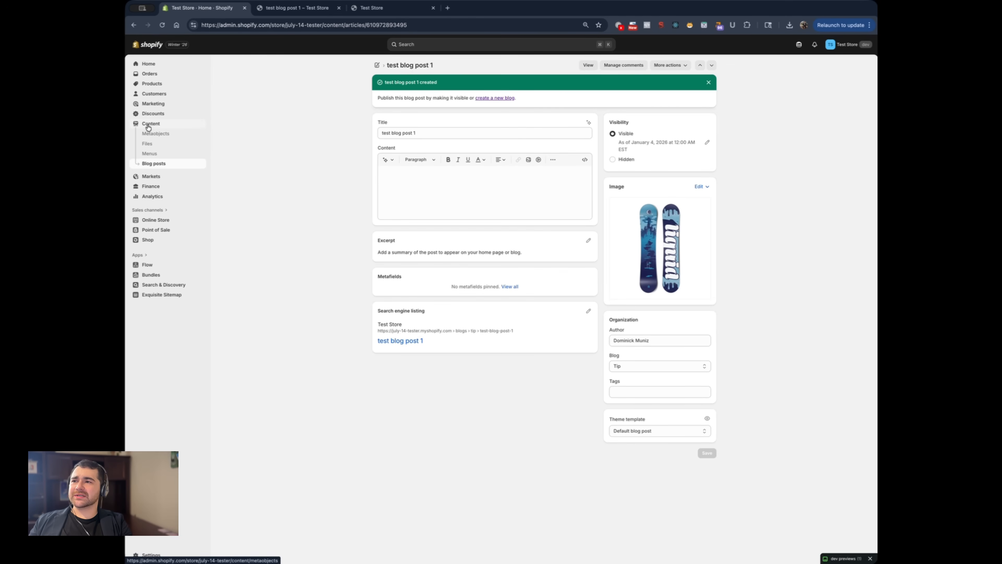
pyautogui.click(150, 153)
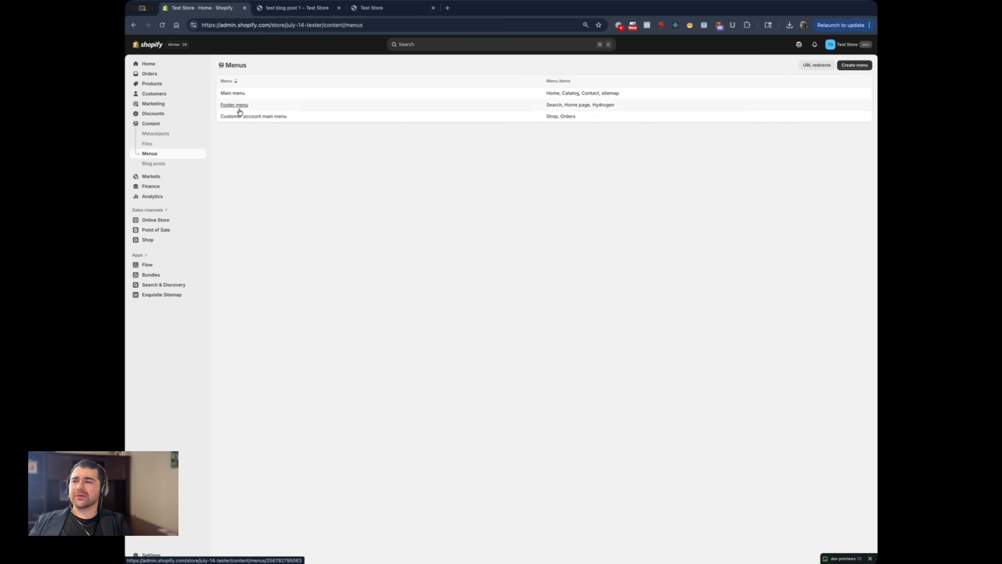
pyautogui.click(234, 94)
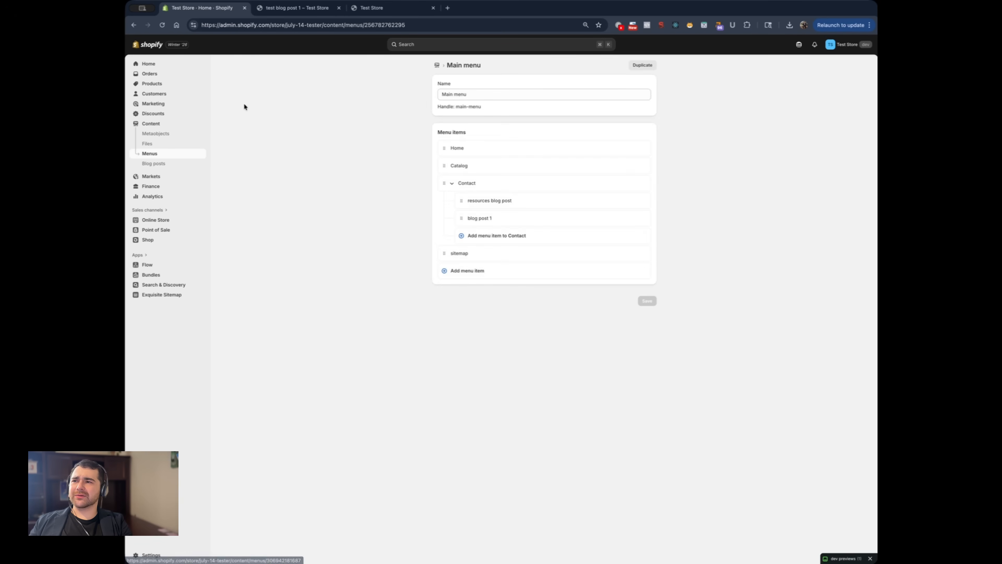
pyautogui.click(464, 271)
pyautogui.click(574, 283)
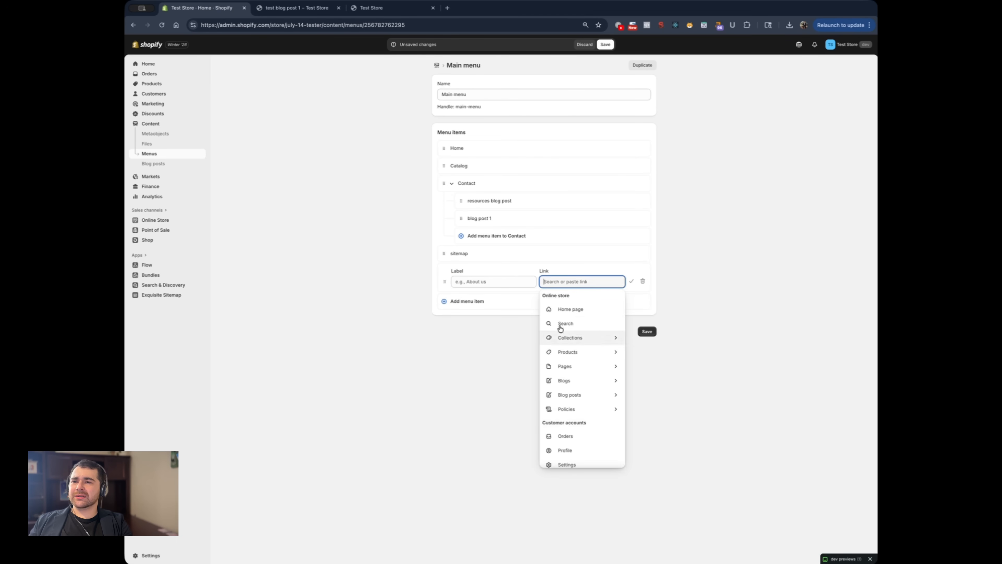
pyautogui.click(565, 381)
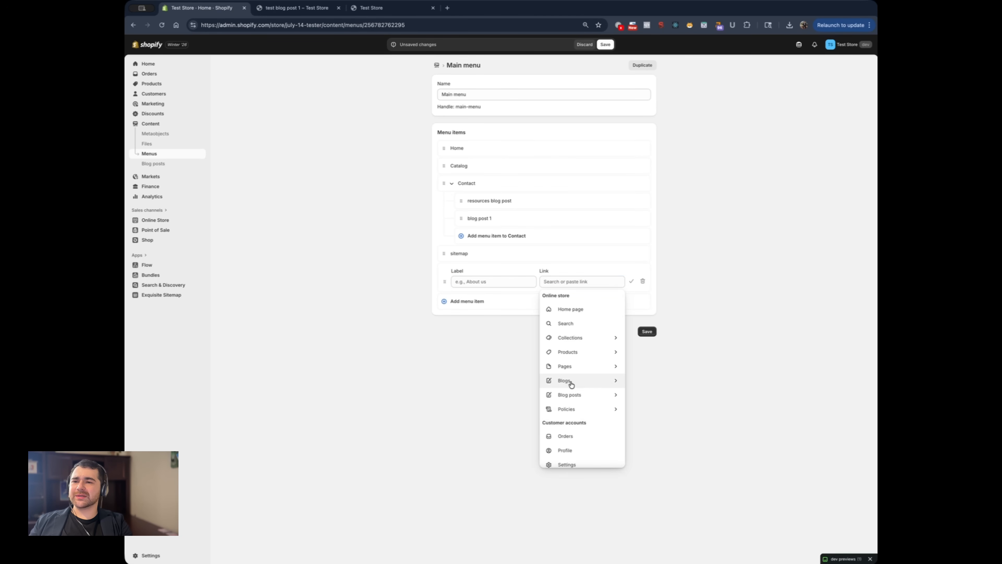
pyautogui.click(560, 353)
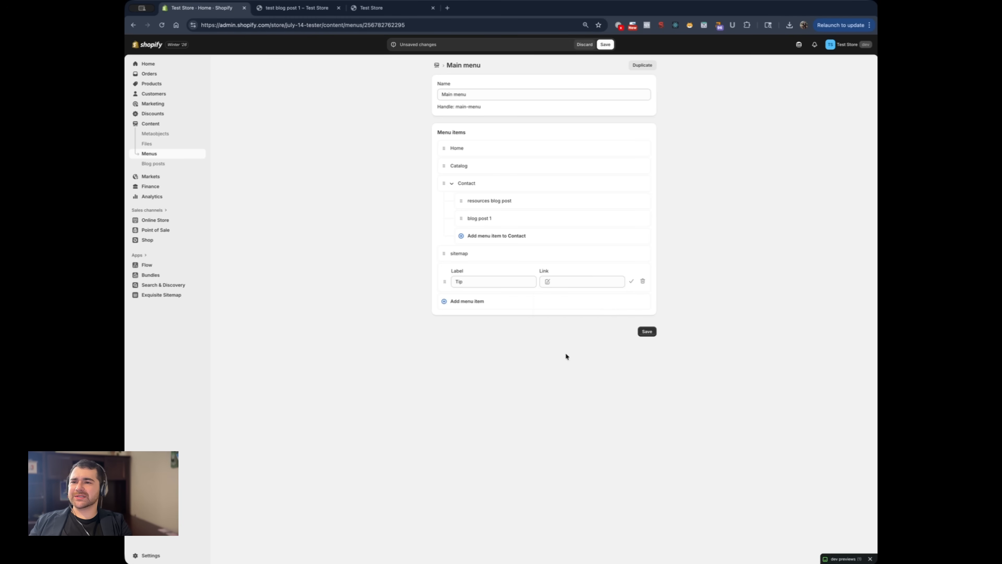
pyautogui.click(482, 281)
pyautogui.write('s')
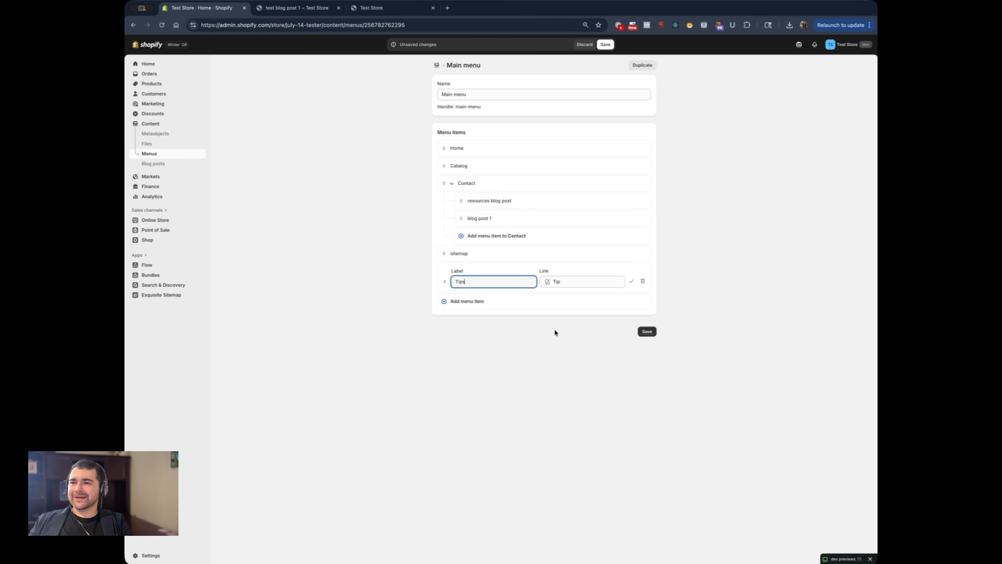
pyautogui.click(647, 331)
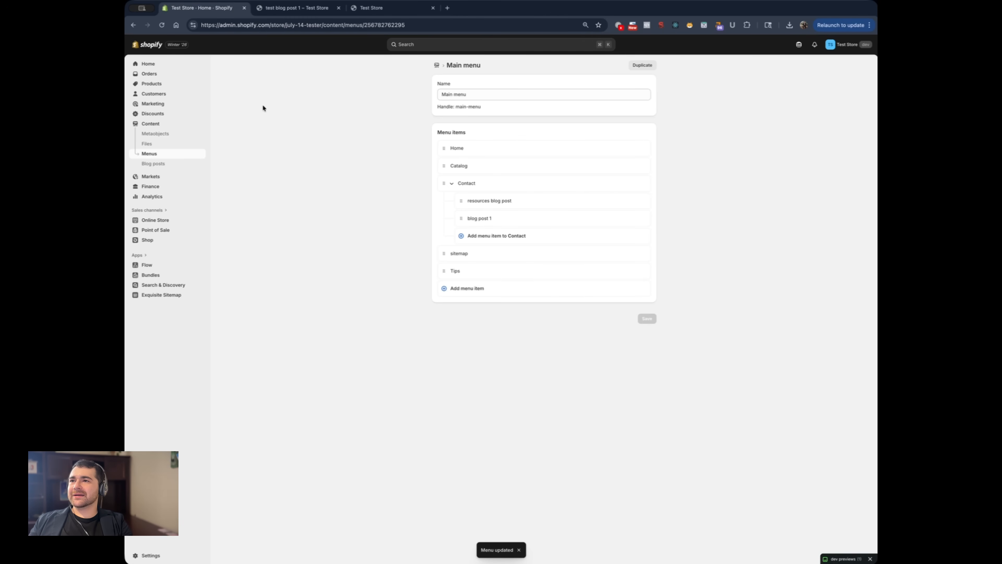
# Reload the storefront, follow the Tips navigation link to the blog, and open its post to look it over
pyautogui.hotkey('ctrl', 'Tab')
pyautogui.hotkey('ctrl', 'r')
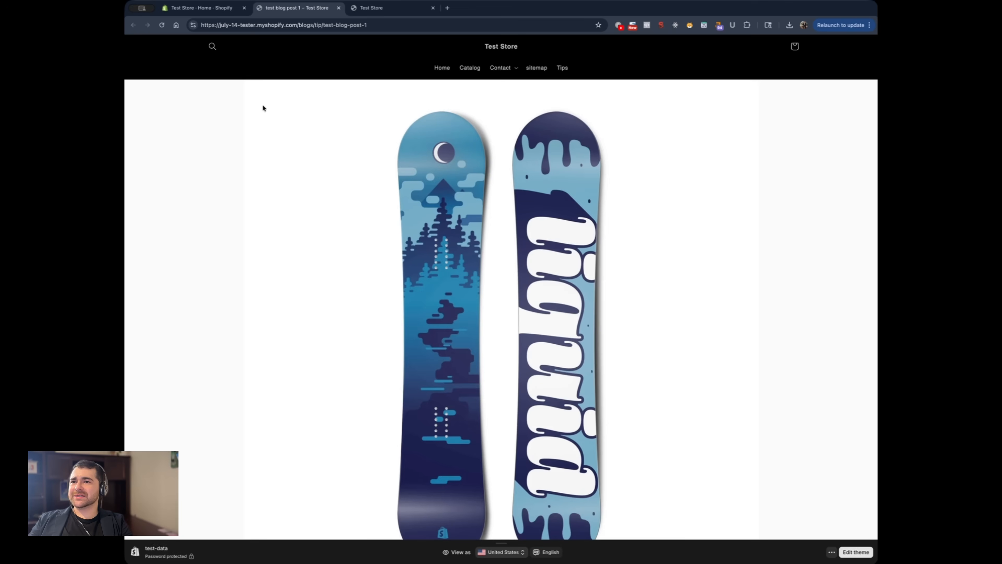
pyautogui.click(562, 68)
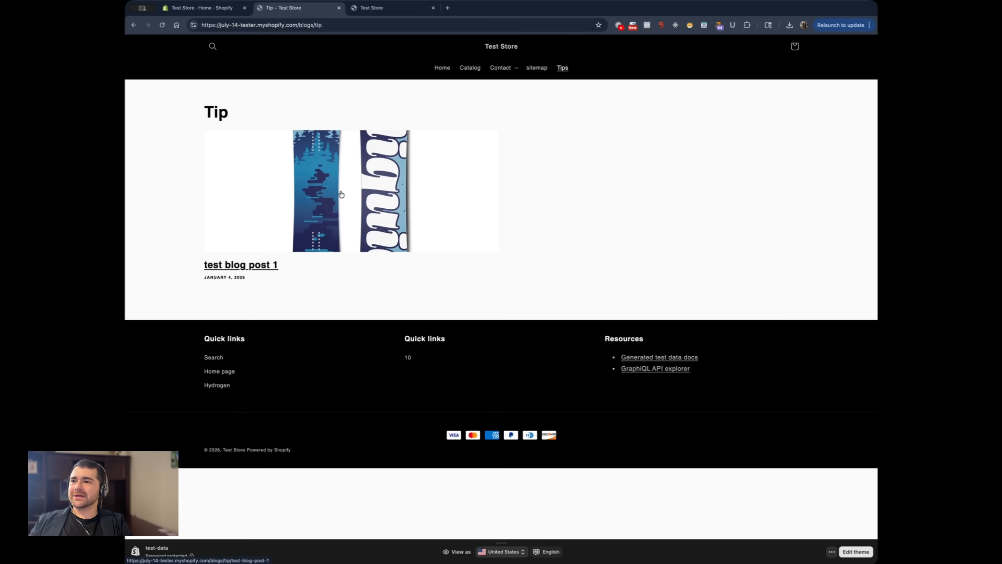
pyautogui.click(374, 161)
pyautogui.scroll(-10, 421, 289)
pyautogui.scroll(10, 459, 363)
pyautogui.scroll(-10, 496, 410)
# Open the live test-data theme in the Shopify theme editor and bring up the Tips blog page in the preview
pyautogui.hotkey('ctrl', 'shift', 'Tab')
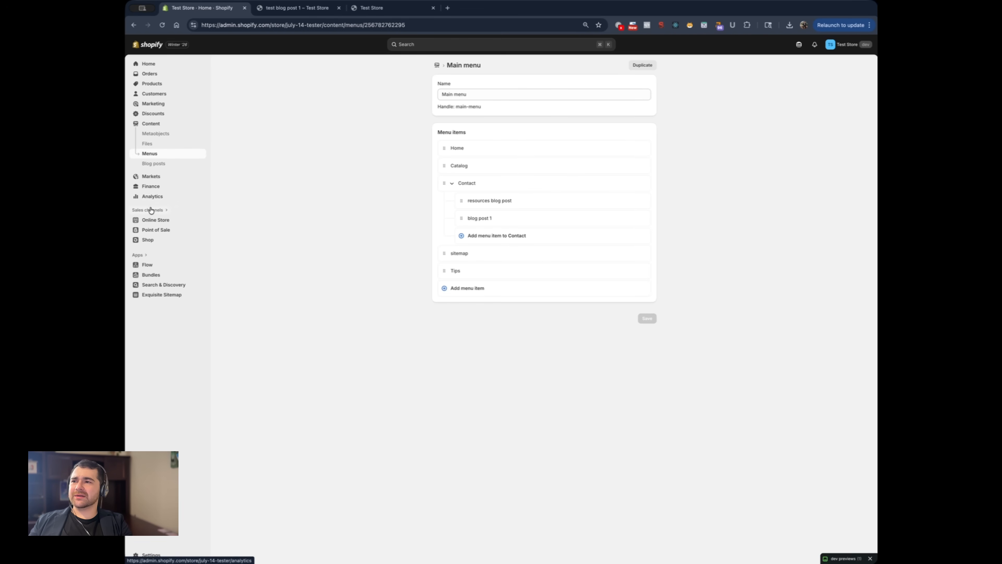
pyautogui.click(150, 222)
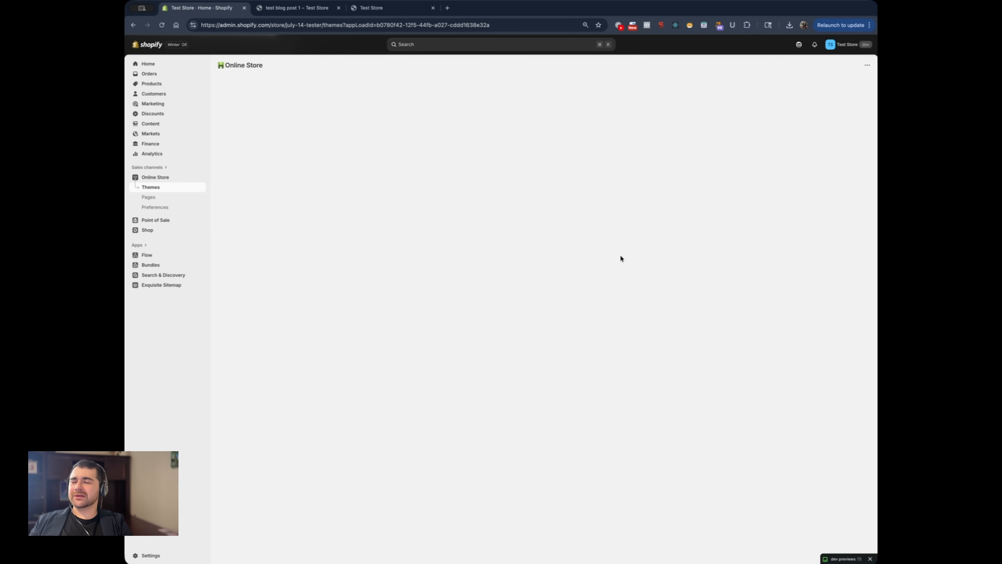
pyautogui.click(686, 242)
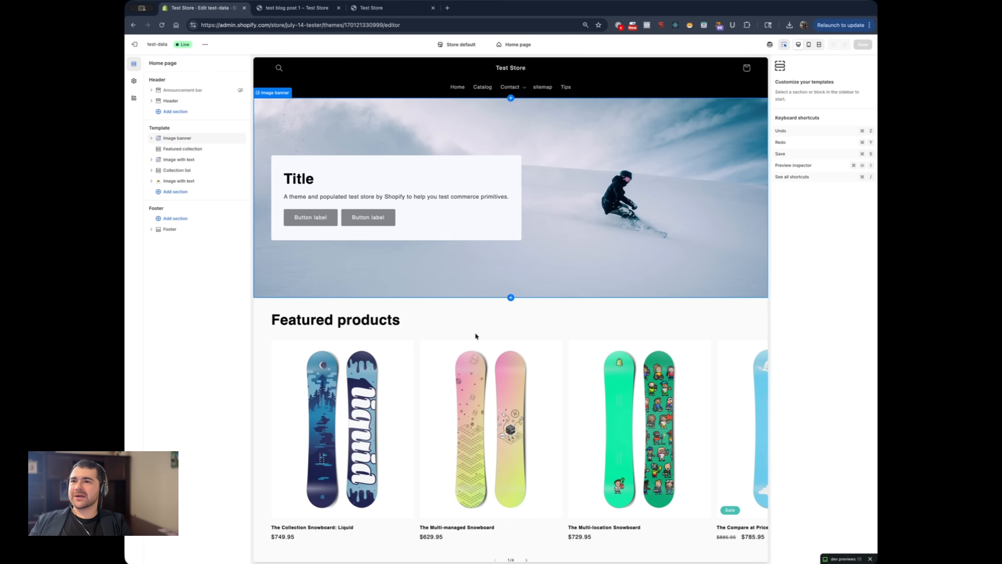
pyautogui.scroll(-5, 558, 216)
pyautogui.click(569, 88)
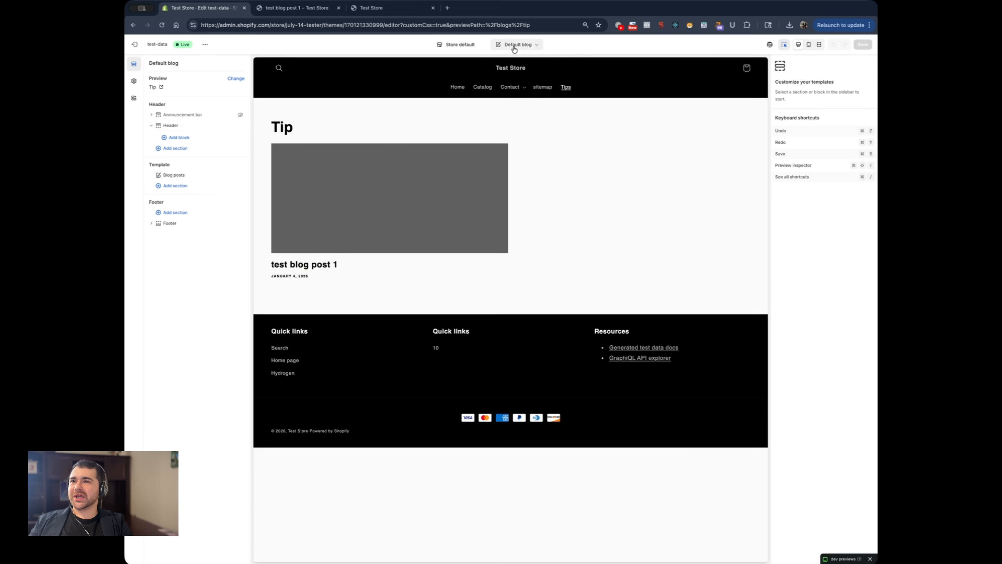
# Open "test blog post 1" from the Tip blog page in the theme editor preview
pyautogui.click(535, 47)
pyautogui.click(536, 48)
pyautogui.click(400, 205)
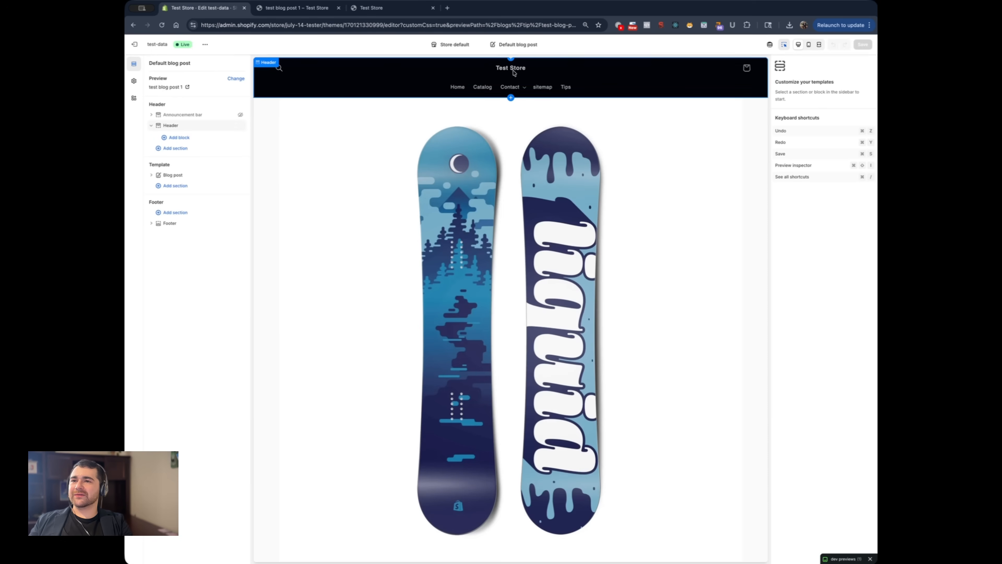
# Return the preview to the store's home page and switch the editor to the Default blog post template
pyautogui.click(514, 68)
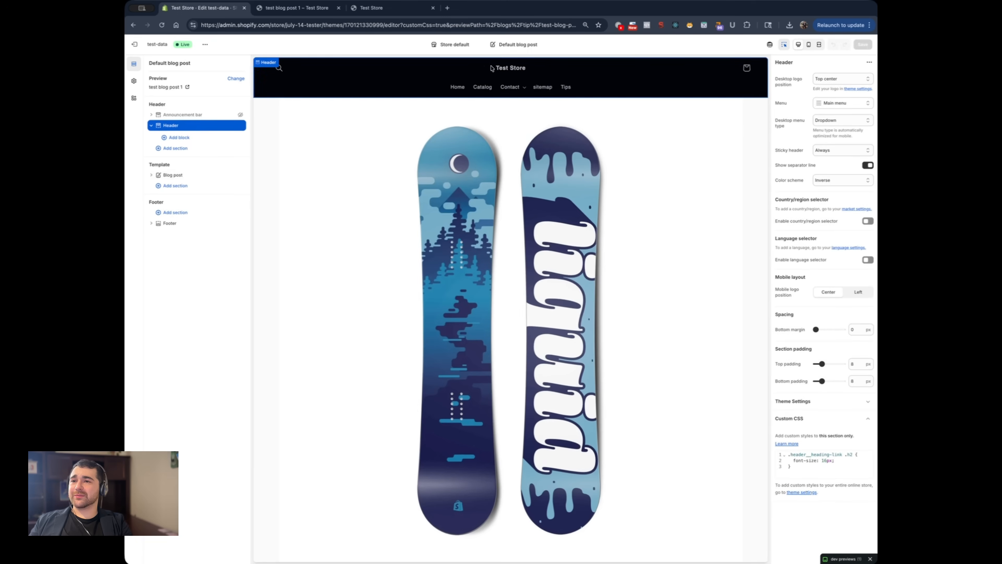
pyautogui.click(498, 45)
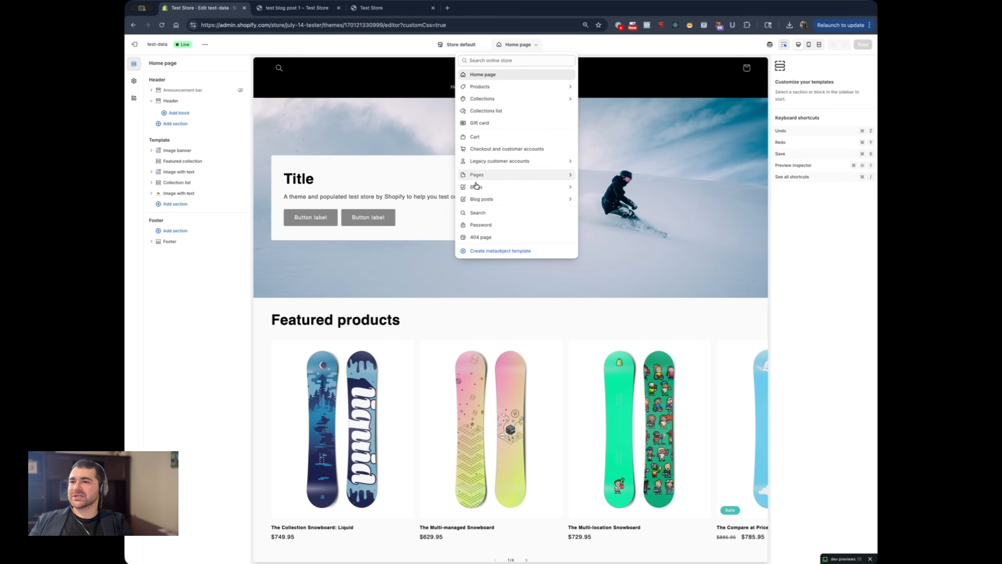
pyautogui.click(480, 199)
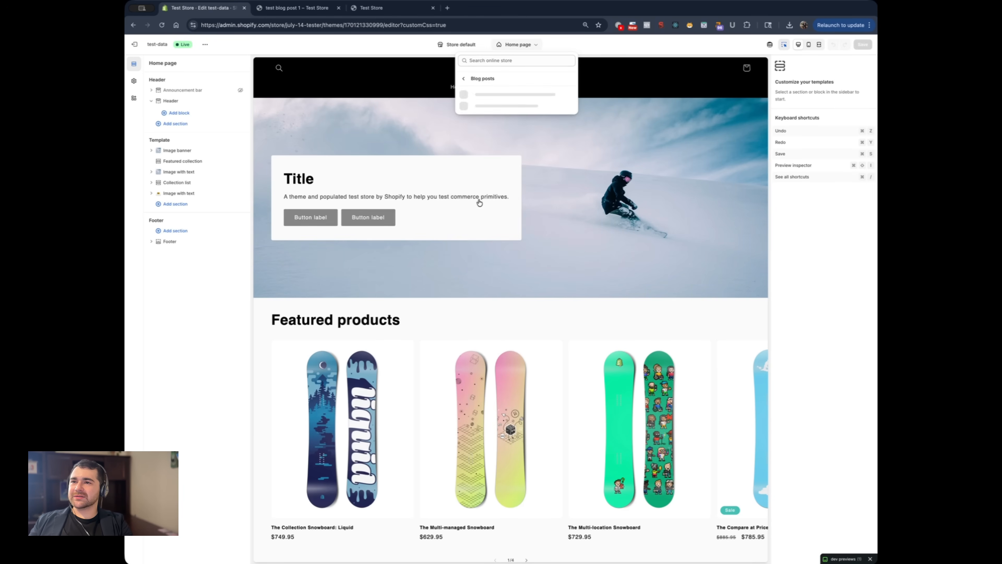
pyautogui.click(488, 102)
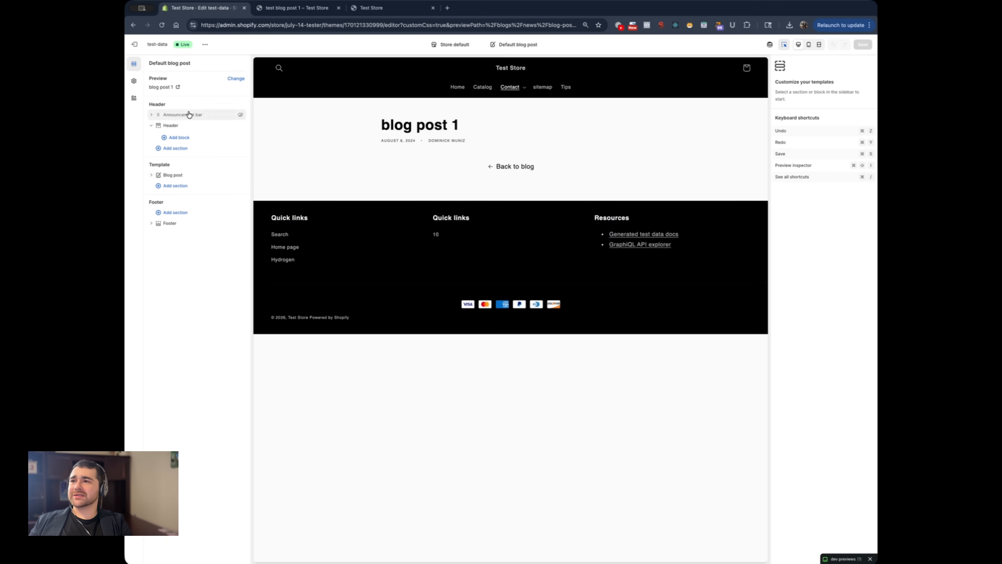
# Preview the Default blog post template with "test blog post 1" and review the blocks of its Blog post section
pyautogui.click(172, 176)
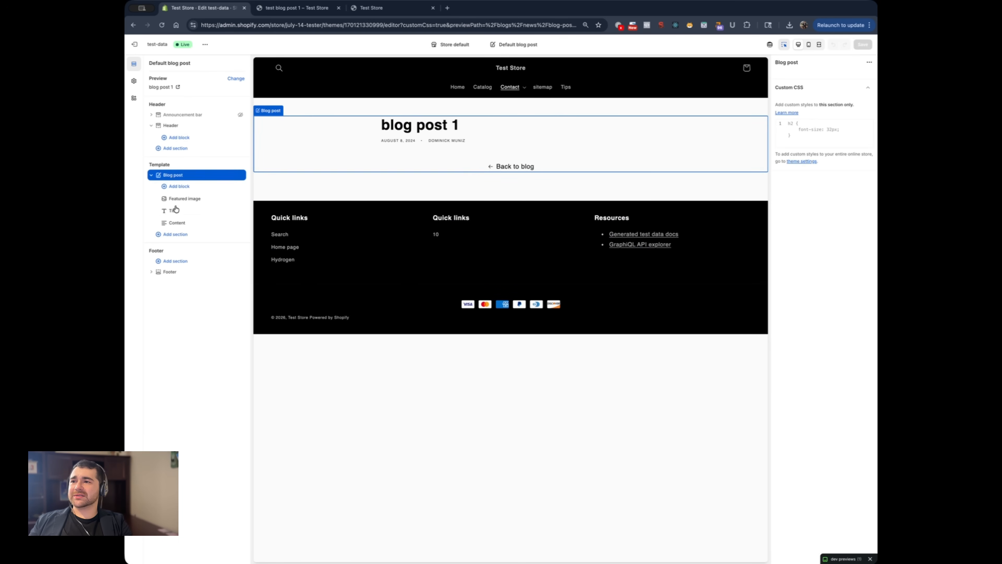
pyautogui.click(236, 79)
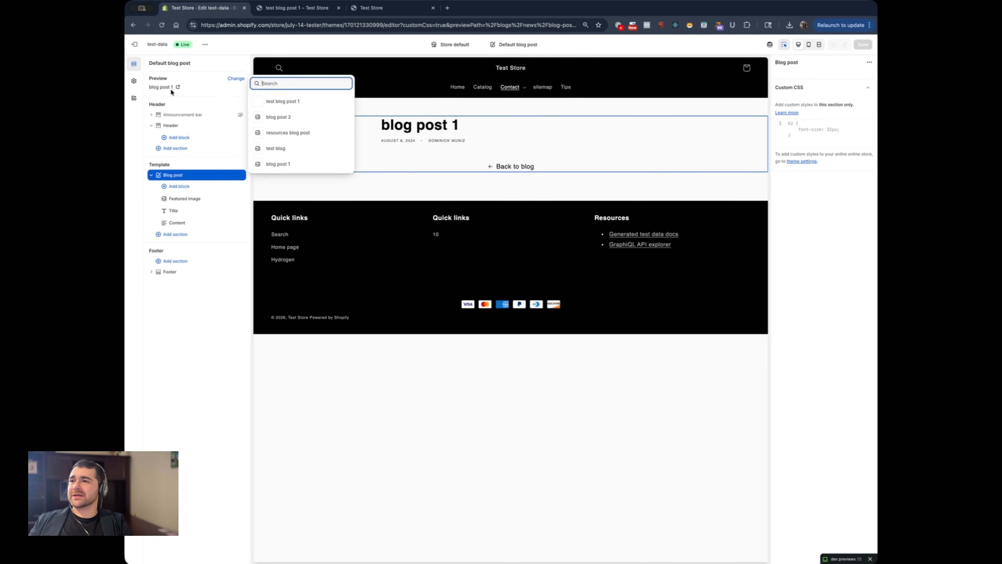
pyautogui.click(279, 103)
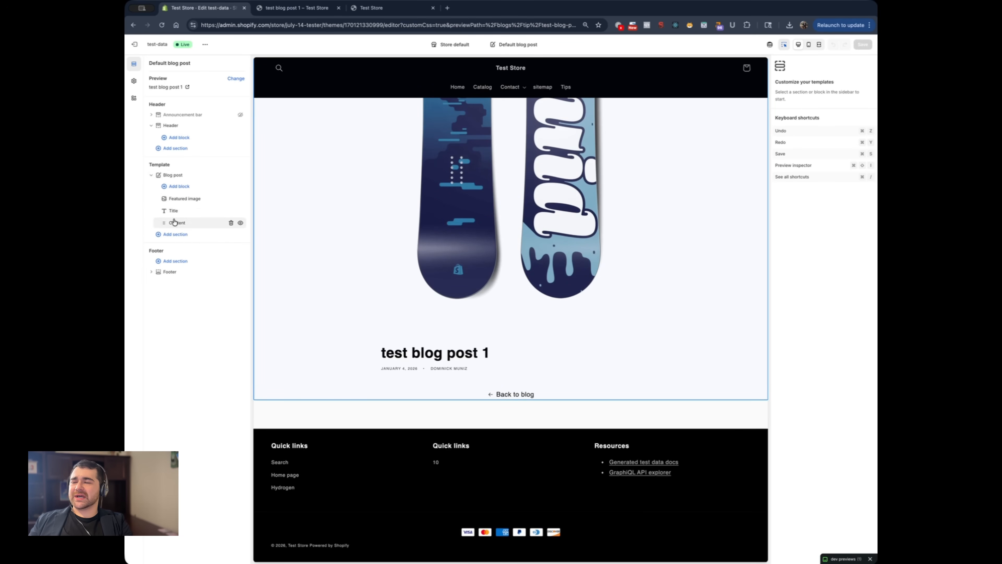
pyautogui.click(150, 176)
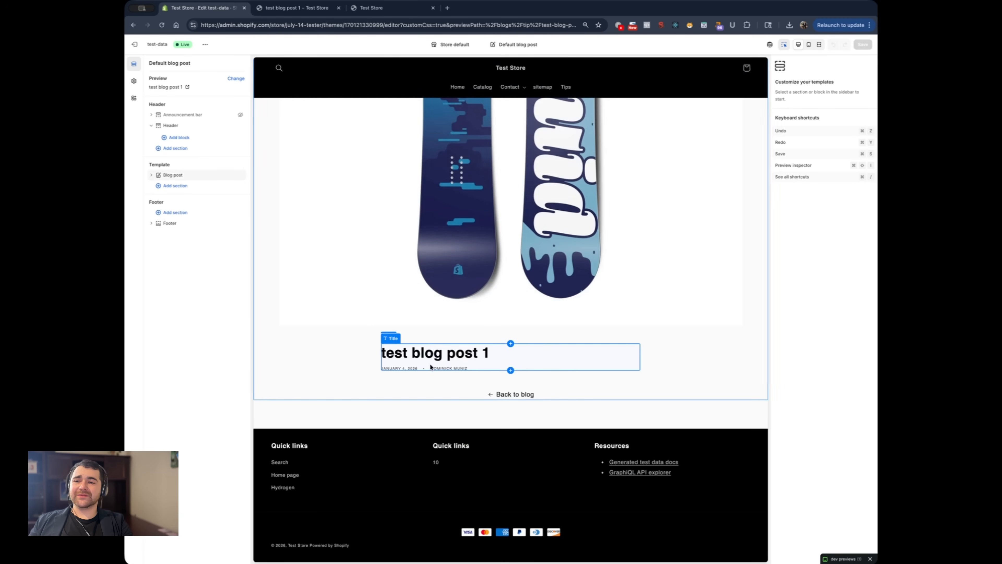
pyautogui.scroll(1, 460, 119)
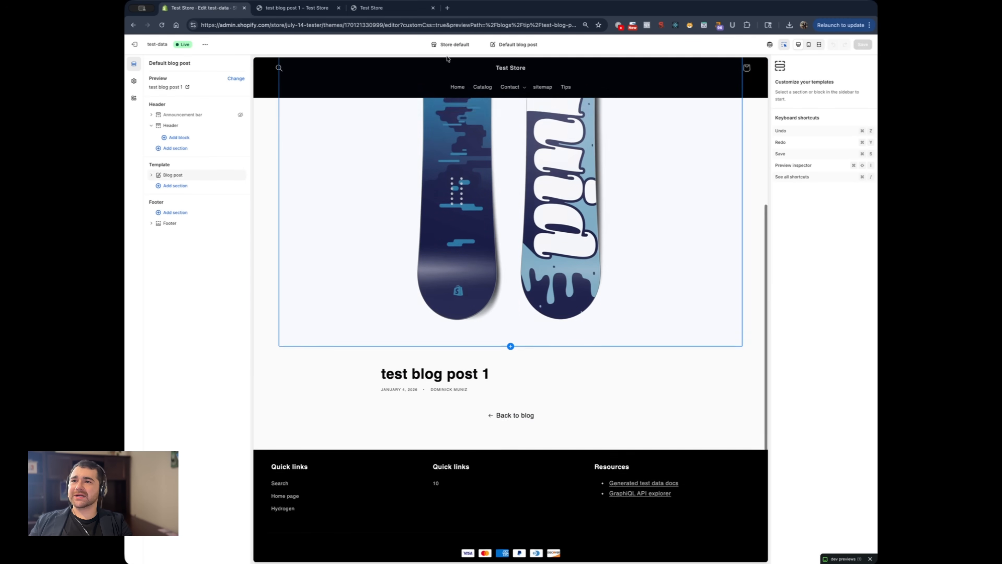
# Create a blog post template named "second template" based on Default blog post
pyautogui.click(513, 49)
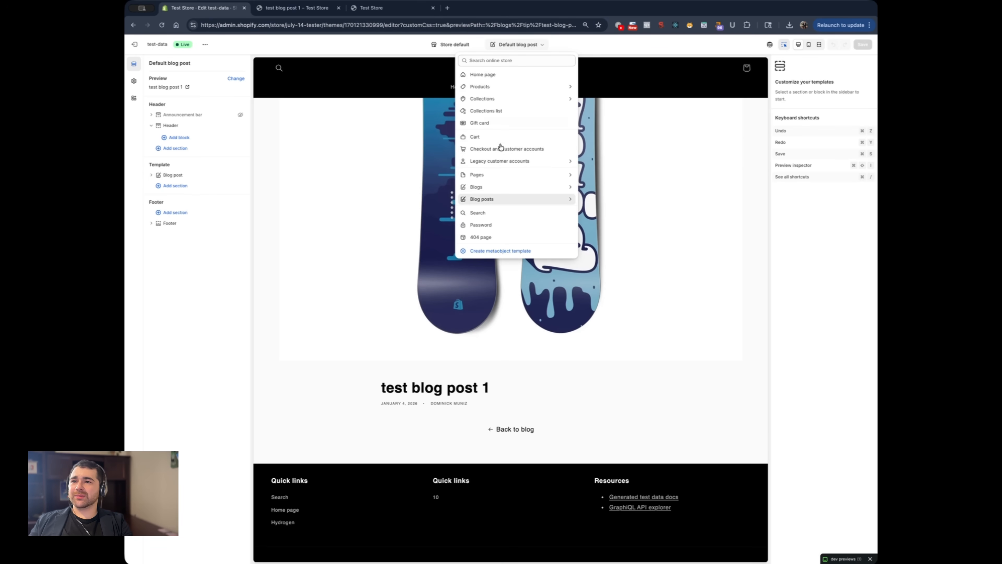
pyautogui.click(494, 201)
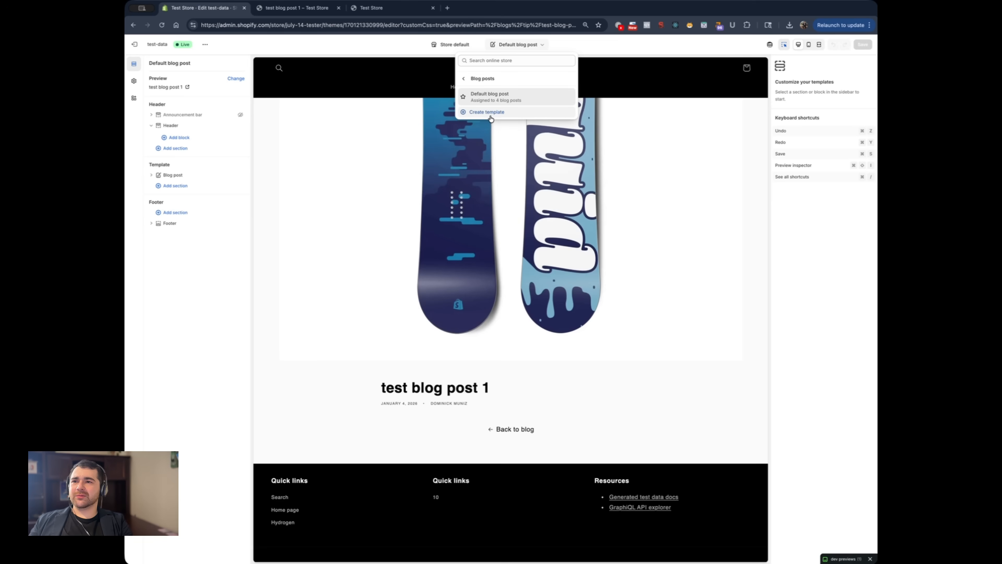
pyautogui.click(491, 115)
pyautogui.click(468, 296)
pyautogui.write('second template')
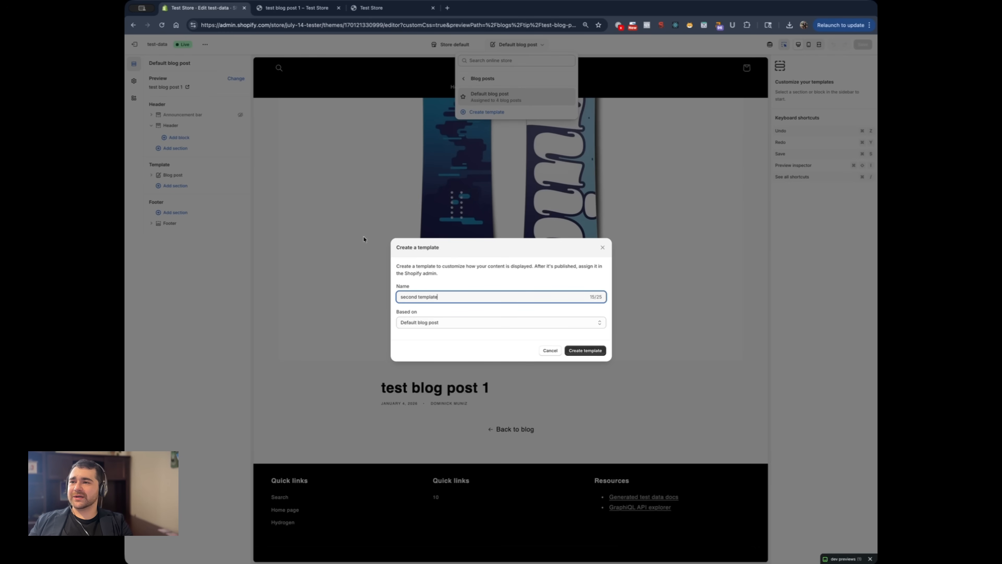
pyautogui.click(591, 352)
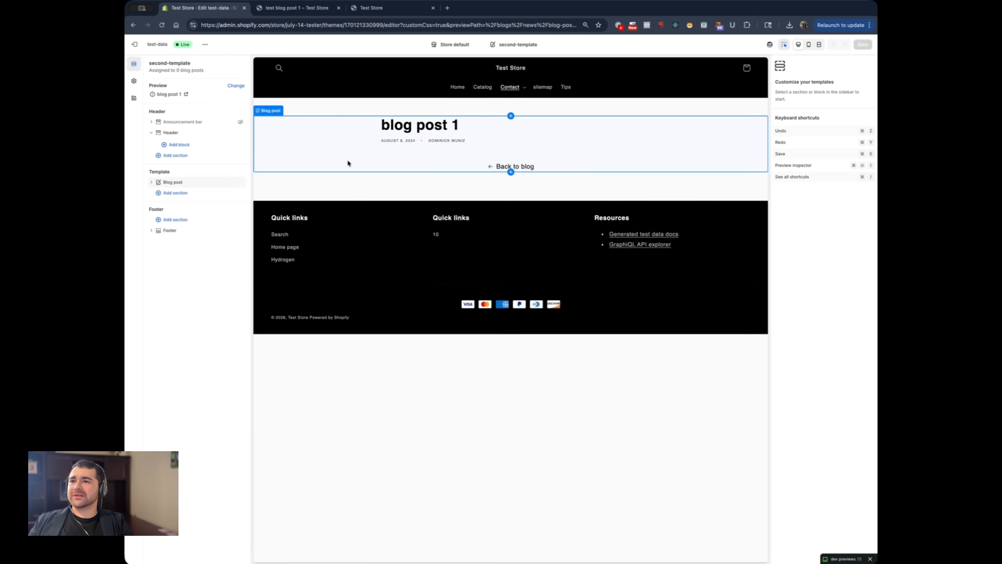
# Add a Collection list section below the Blog post section in the second-template layout
pyautogui.click(167, 193)
pyautogui.scroll(-3, 287, 288)
pyautogui.scroll(3, 286, 302)
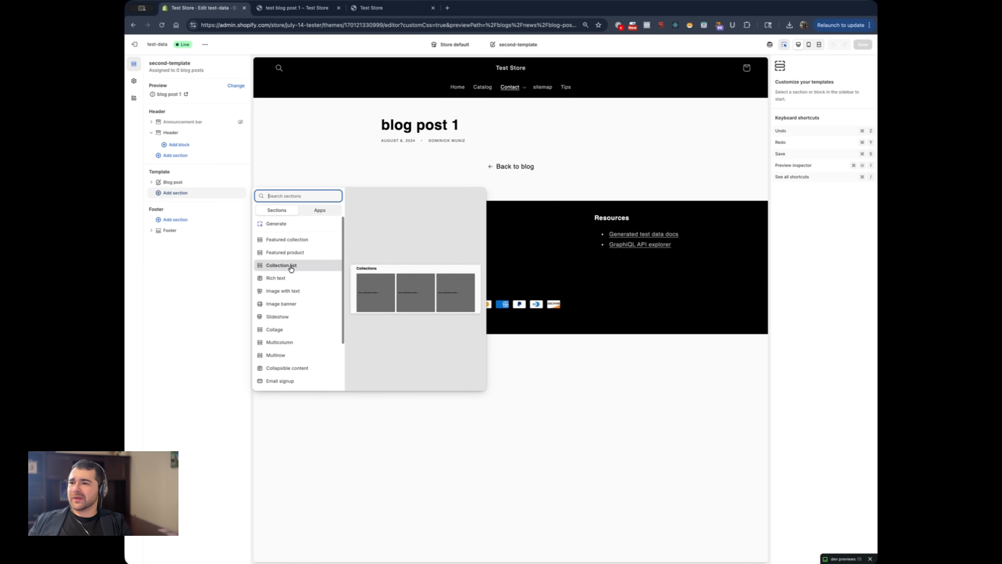
pyautogui.click(283, 265)
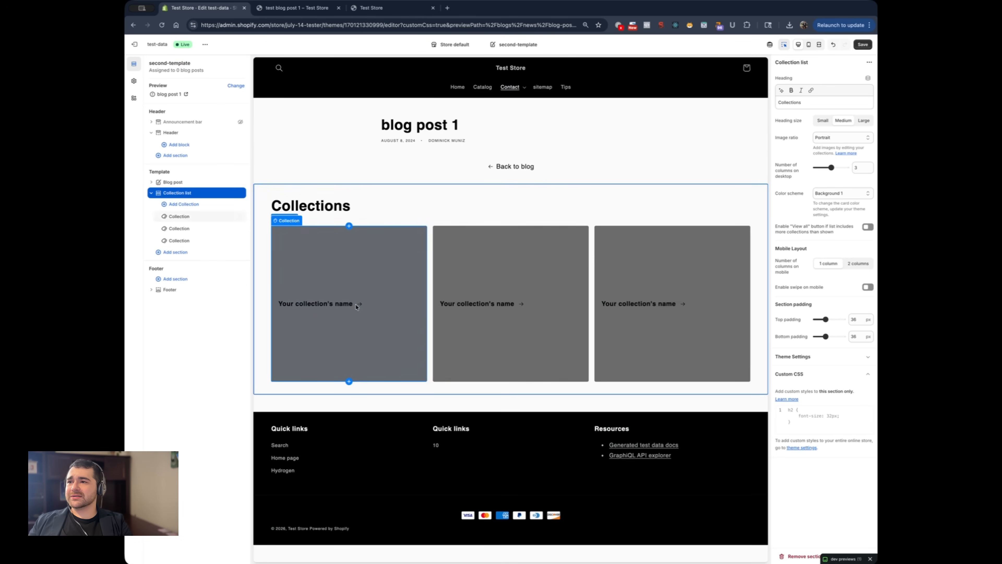
# Assign the Home page collection to the first Collection block and save the template
pyautogui.click(178, 216)
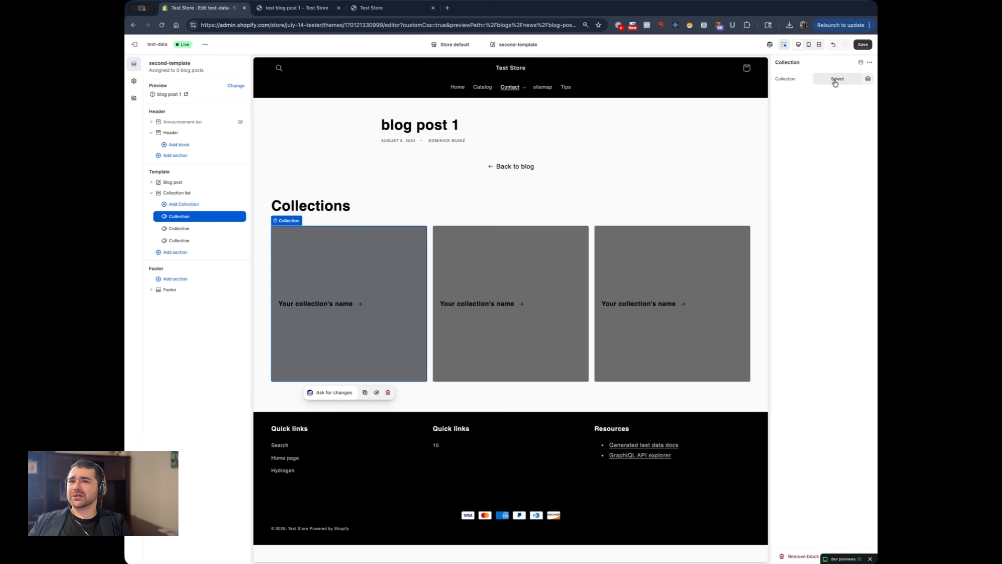
pyautogui.click(836, 81)
pyautogui.click(727, 115)
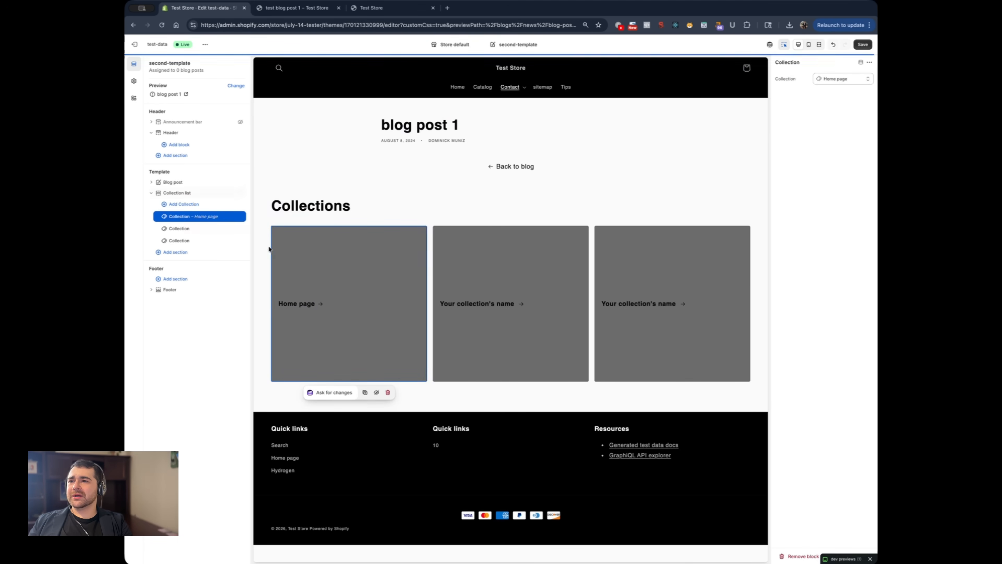
pyautogui.click(863, 45)
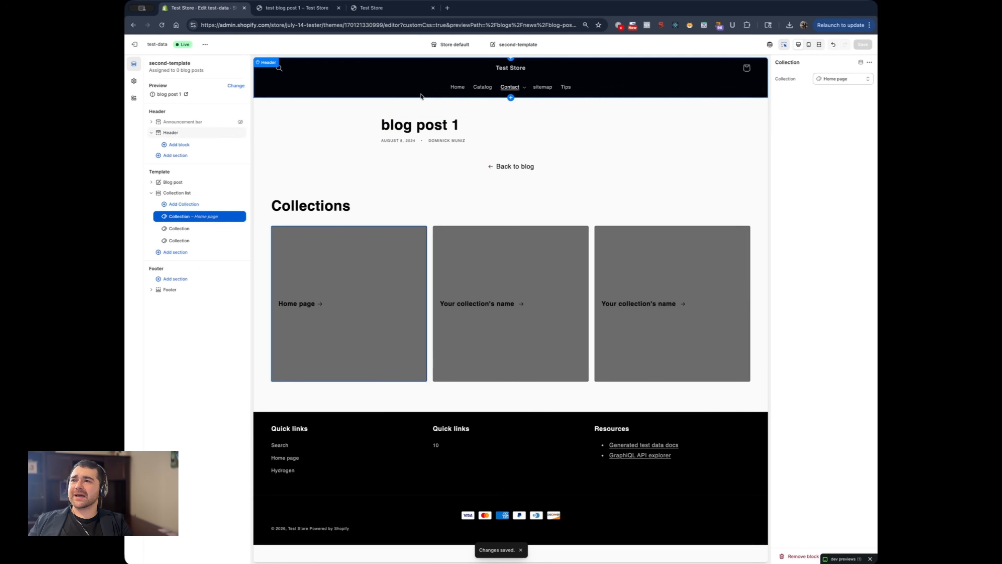
# Exit the theme editor and open "test blog post 1" from the admin's blog posts list
pyautogui.hotkey('ctrl', 'Tab')
pyautogui.hotkey('ctrl', 'Tab')
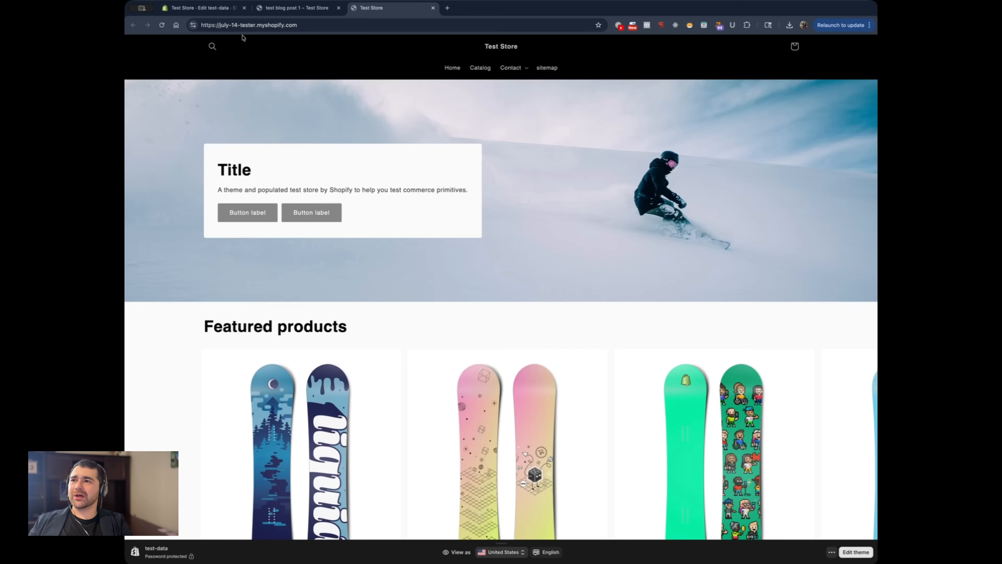
pyautogui.hotkey('ctrl', 'Tab')
pyautogui.click(137, 47)
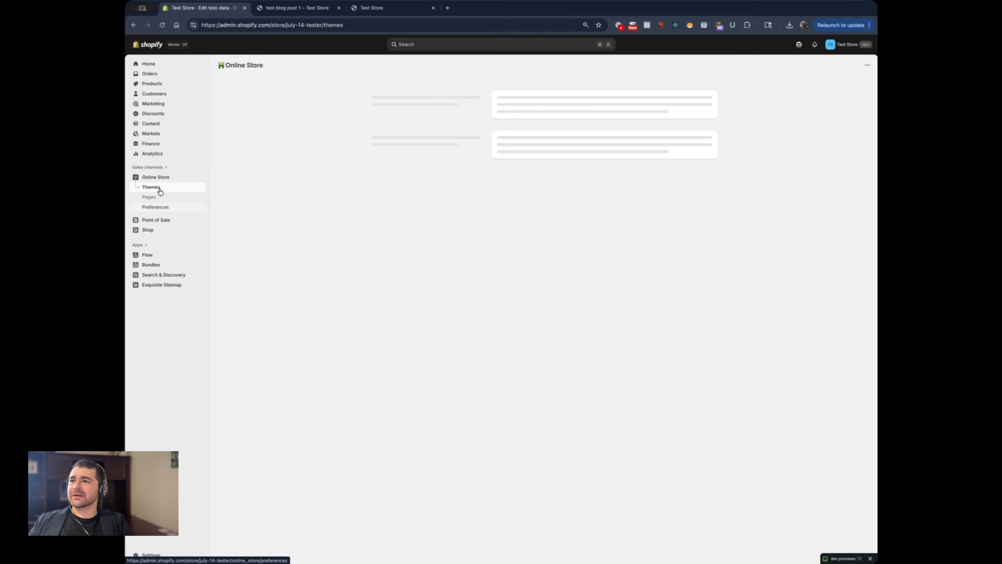
pyautogui.click(151, 124)
pyautogui.click(157, 164)
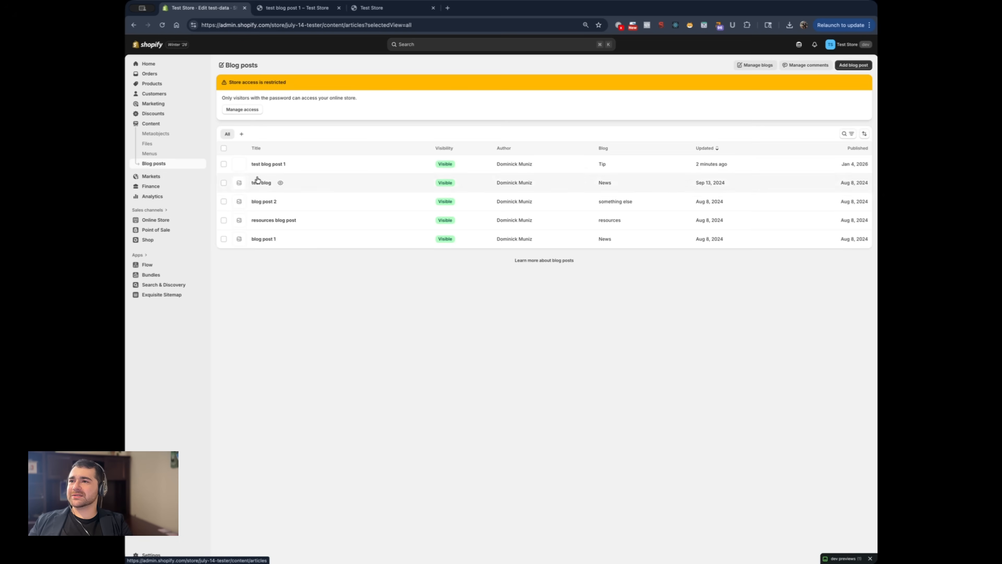
pyautogui.click(265, 164)
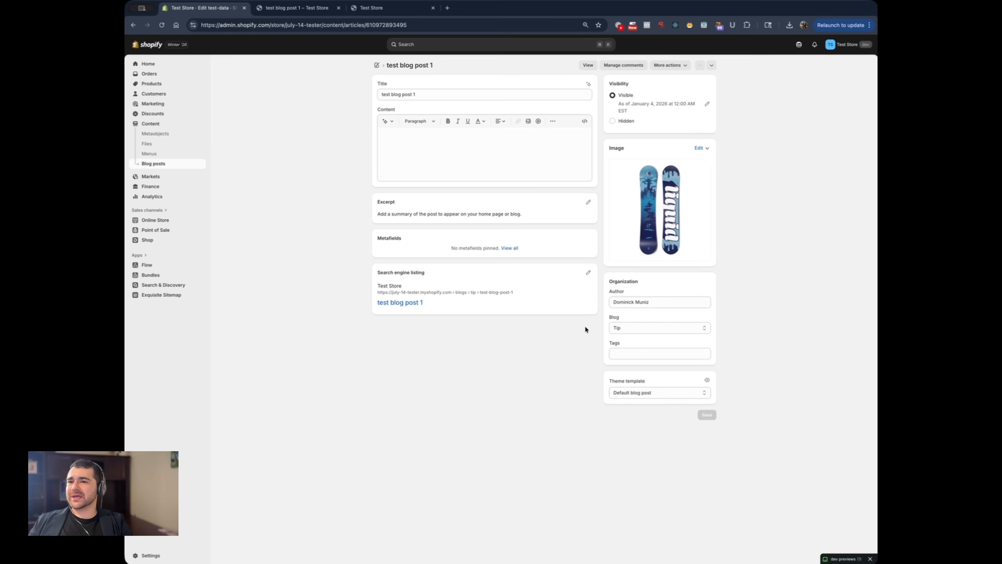
# Set the post's theme template to second-template and save the post
pyautogui.click(630, 393)
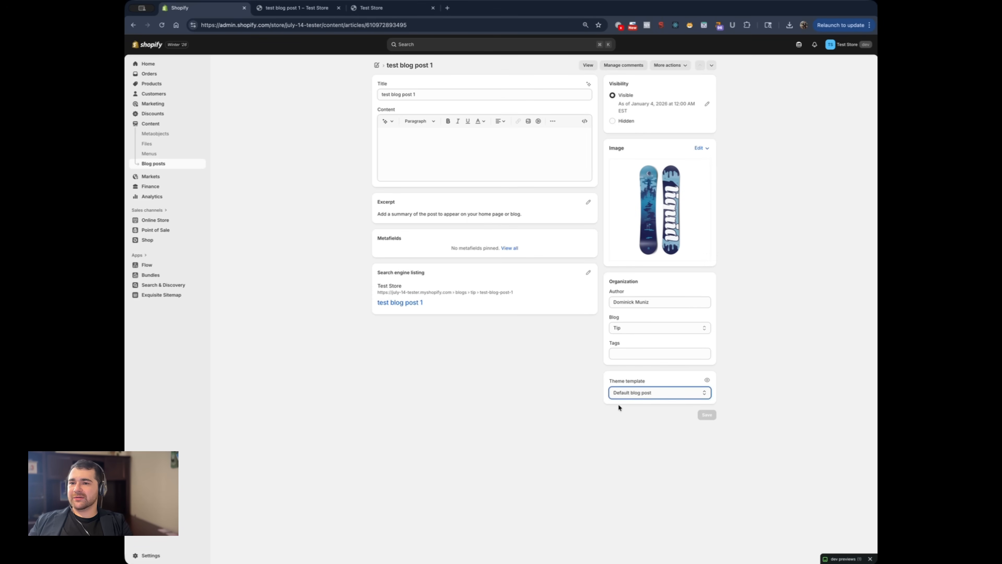
pyautogui.click(657, 407)
pyautogui.click(707, 414)
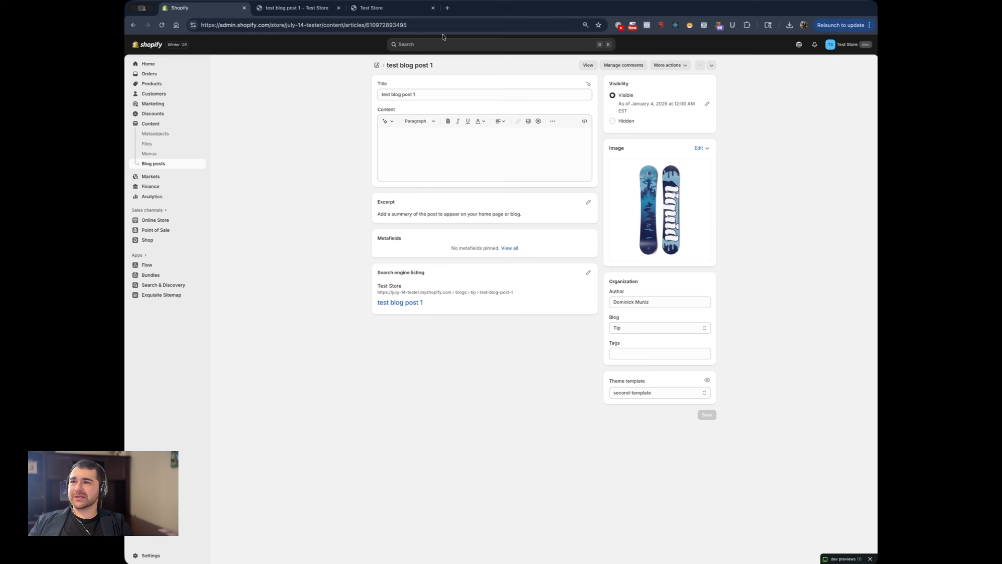
# View "test blog post 1" on the storefront and examine the collections section below the post
pyautogui.hotkey('ctrl', 'Tab')
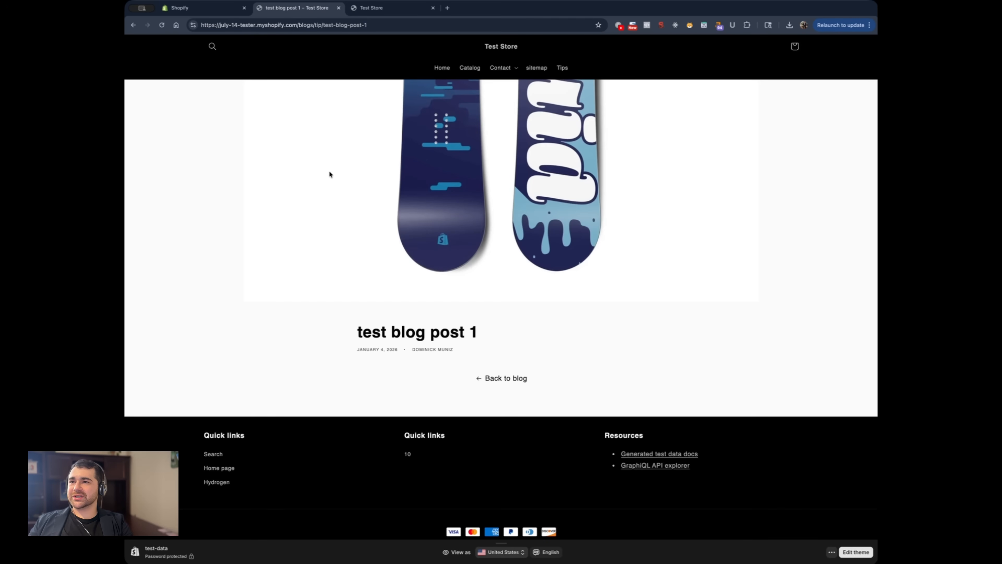
pyautogui.hotkey('ctrl', 'shift', 'Tab')
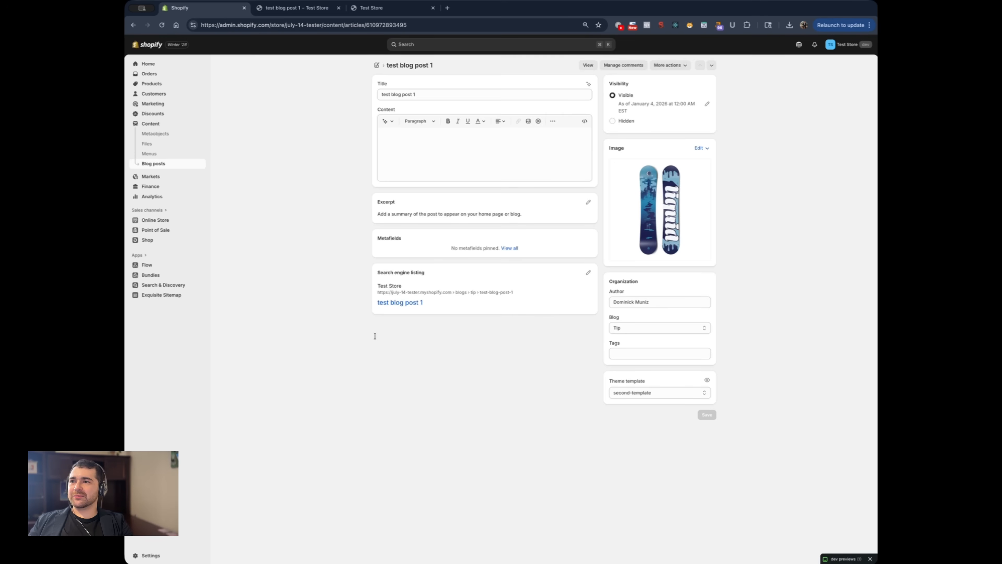
pyautogui.click(588, 66)
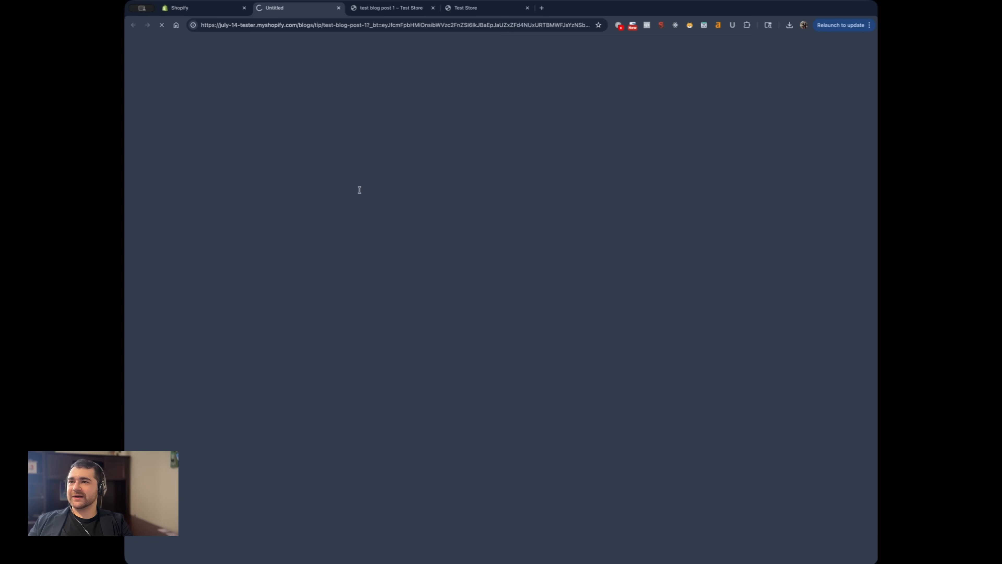
pyautogui.scroll(-5, 413, 395)
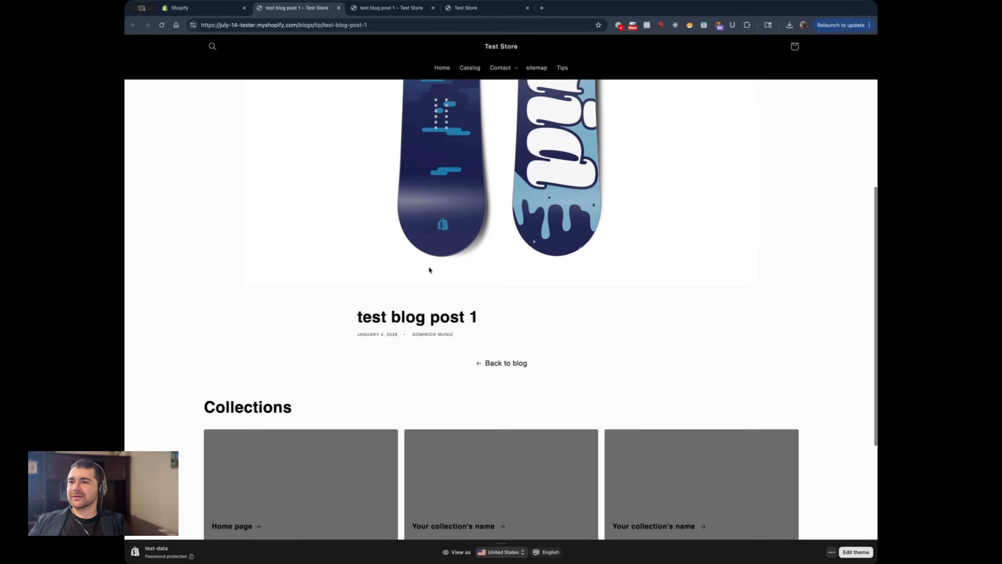
pyautogui.scroll(-3, 526, 275)
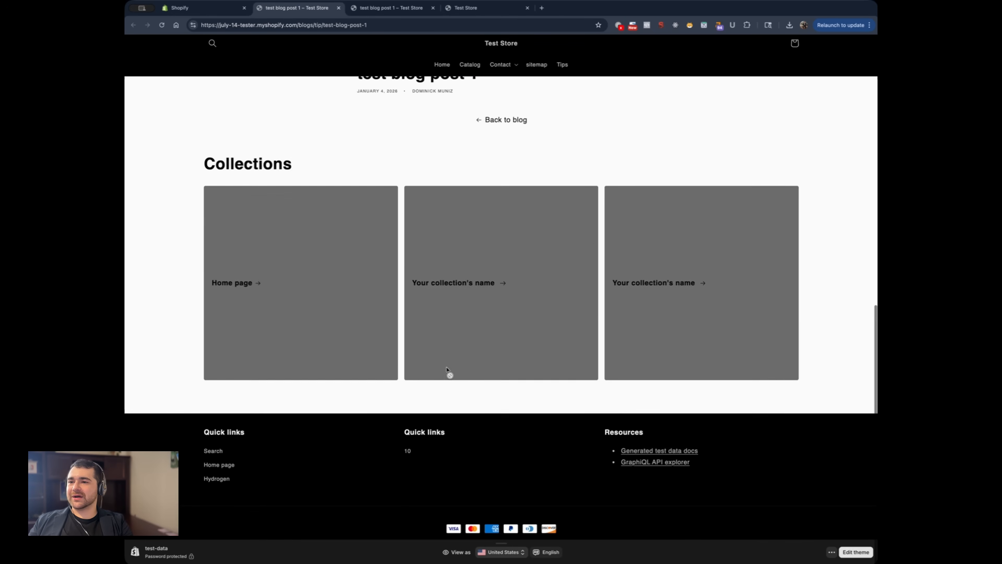
# Go back to the admin's blog posts list and recheck the post's storefront page against it
pyautogui.click(202, 8)
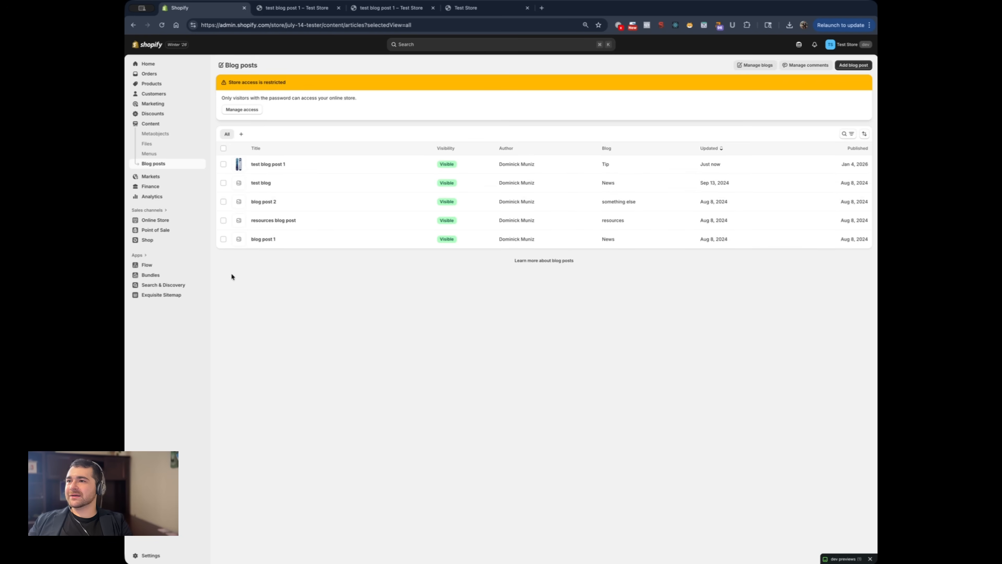
pyautogui.click(294, 164)
pyautogui.scroll(5, 375, 255)
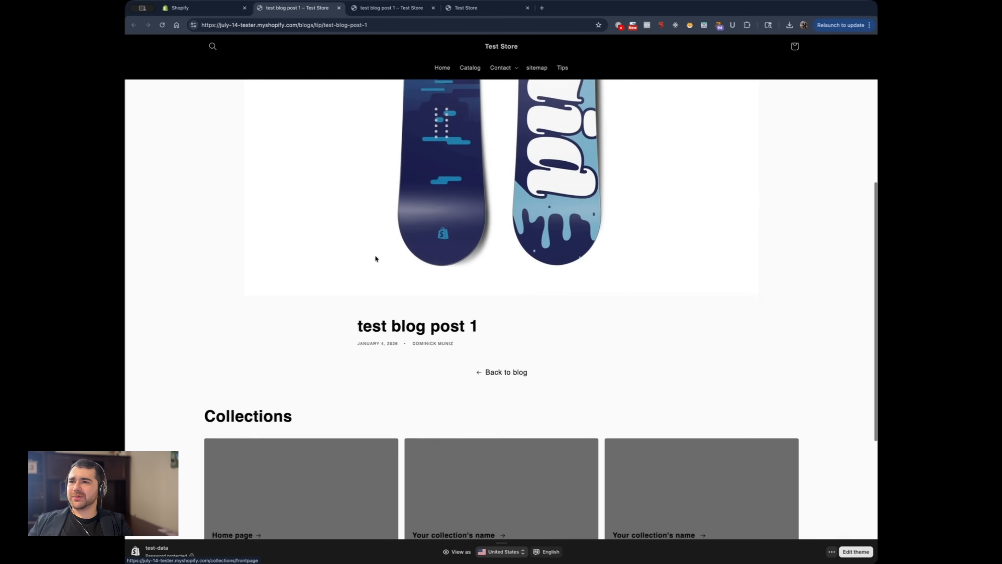
pyautogui.hotkey('ctrl', 'shift', 'Tab')
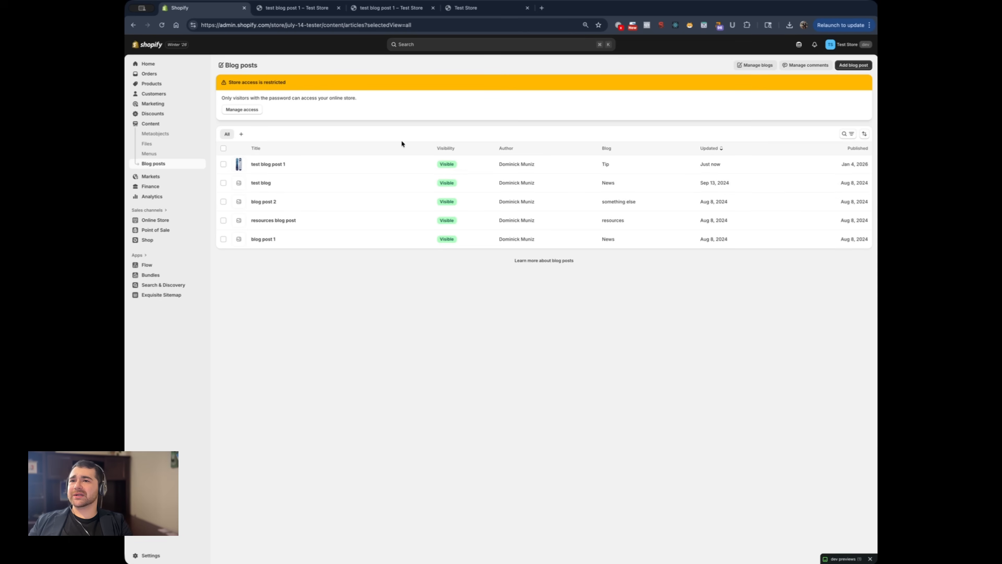
# Delete the Tip blog together with its linked posts from the store's list of blogs
pyautogui.click(754, 65)
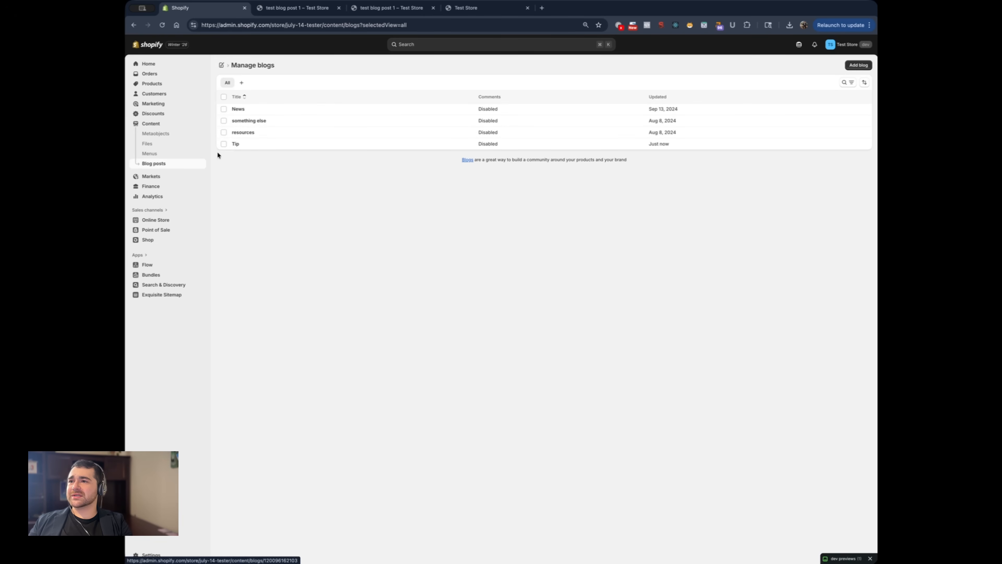
pyautogui.click(223, 143)
pyautogui.click(854, 97)
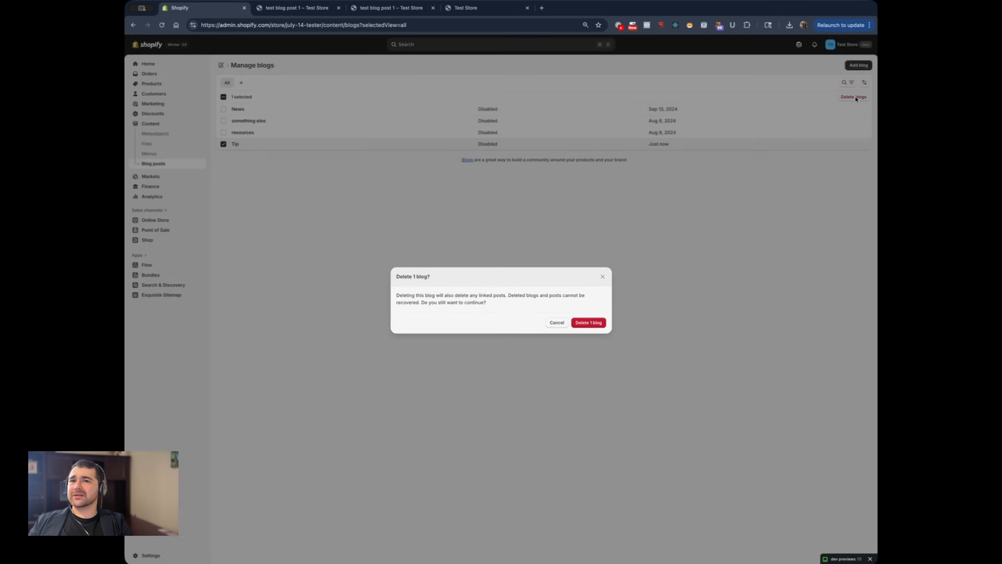
pyautogui.moveTo(513, 300); pyautogui.dragTo(536, 303)
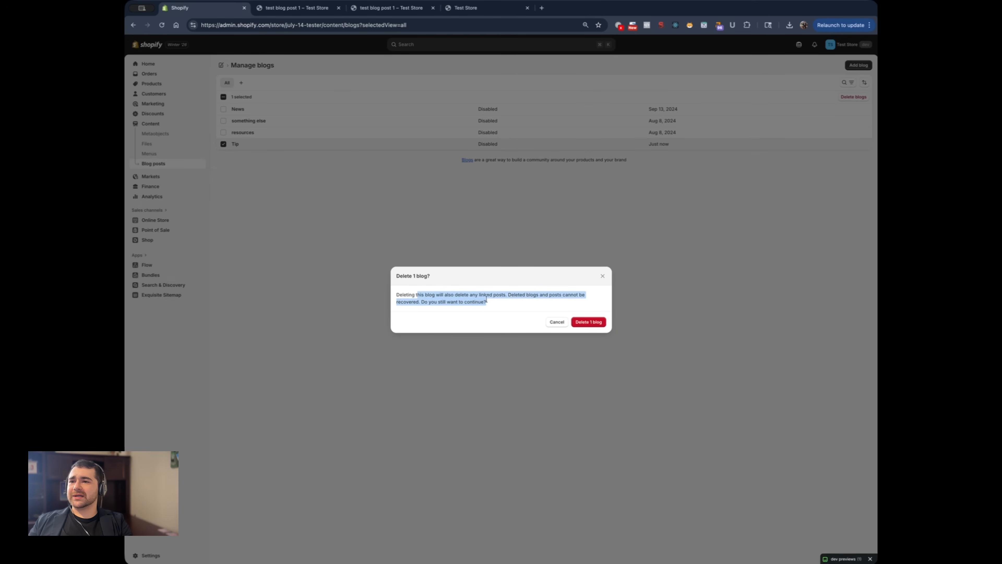
pyautogui.click(590, 322)
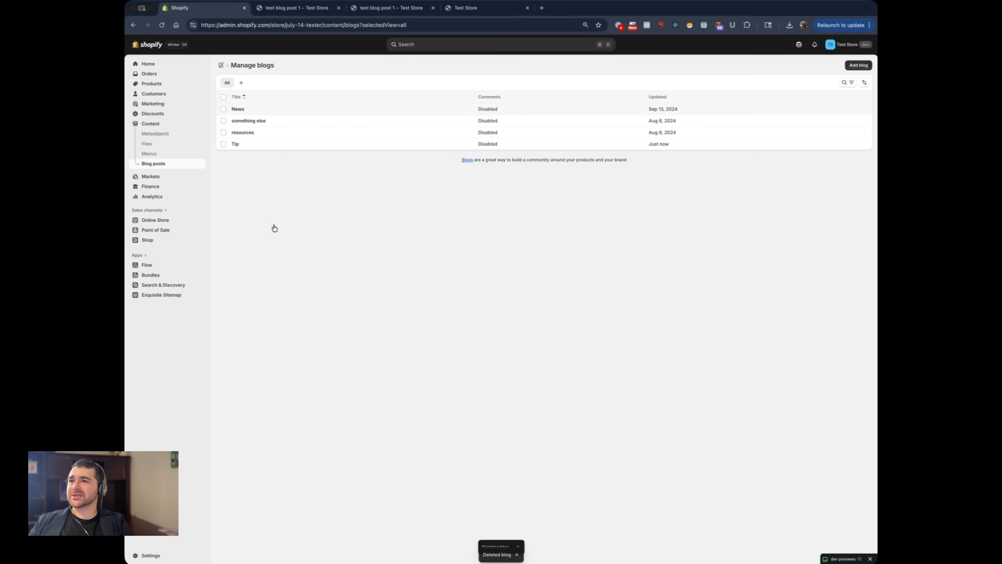
# Check the admin's blog posts list and the storefront page of "test blog post 1", ending back on the list
pyautogui.click(148, 165)
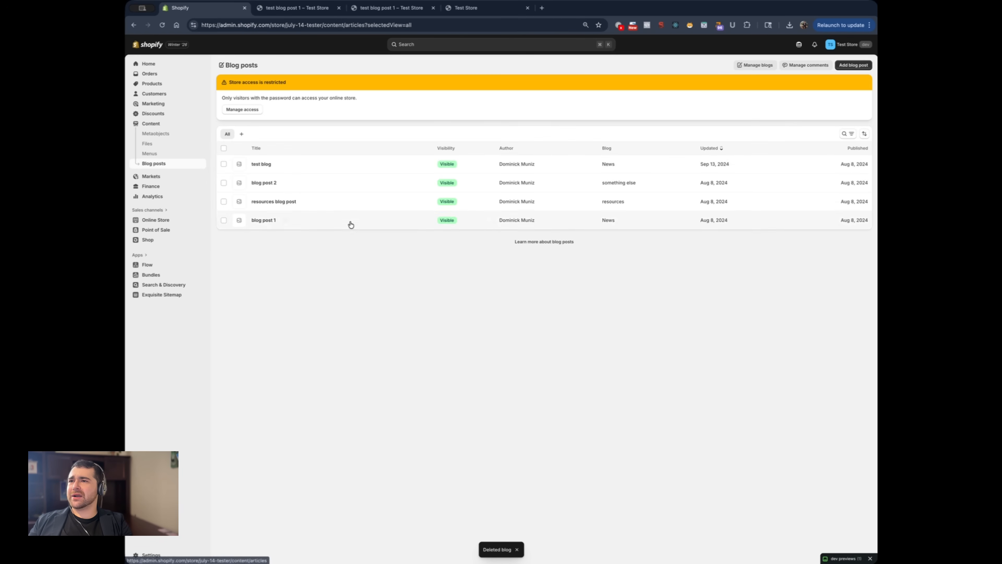
pyautogui.hotkey('ctrl', 'Tab')
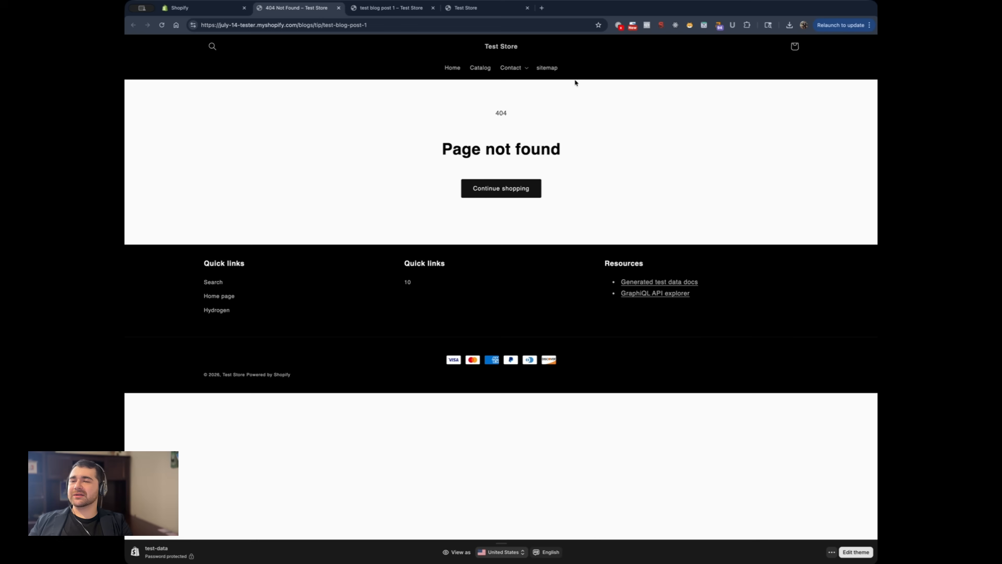
pyautogui.hotkey('ctrl', 'shift', 'Tab')
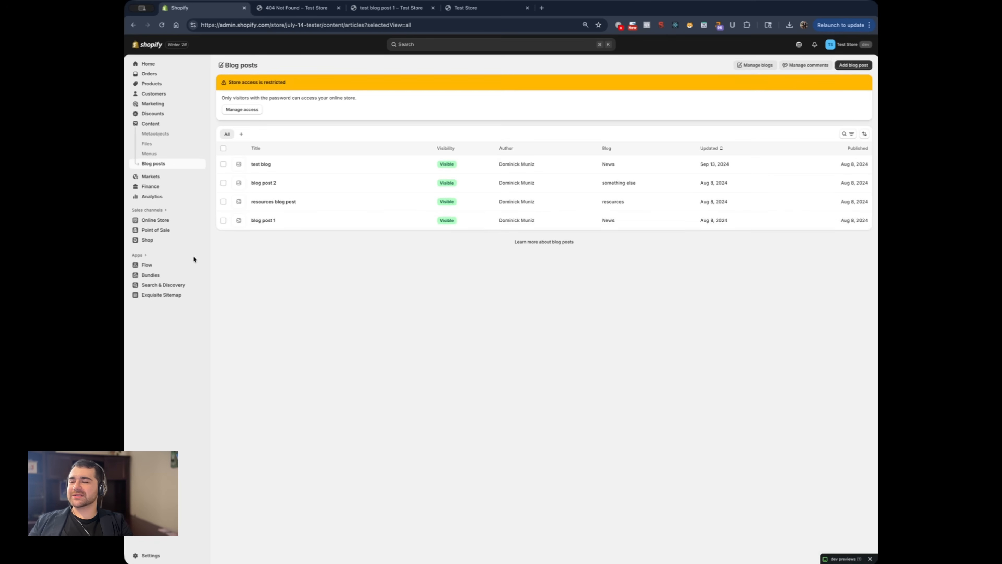
pyautogui.hotkey('ctrl', 'Tab')
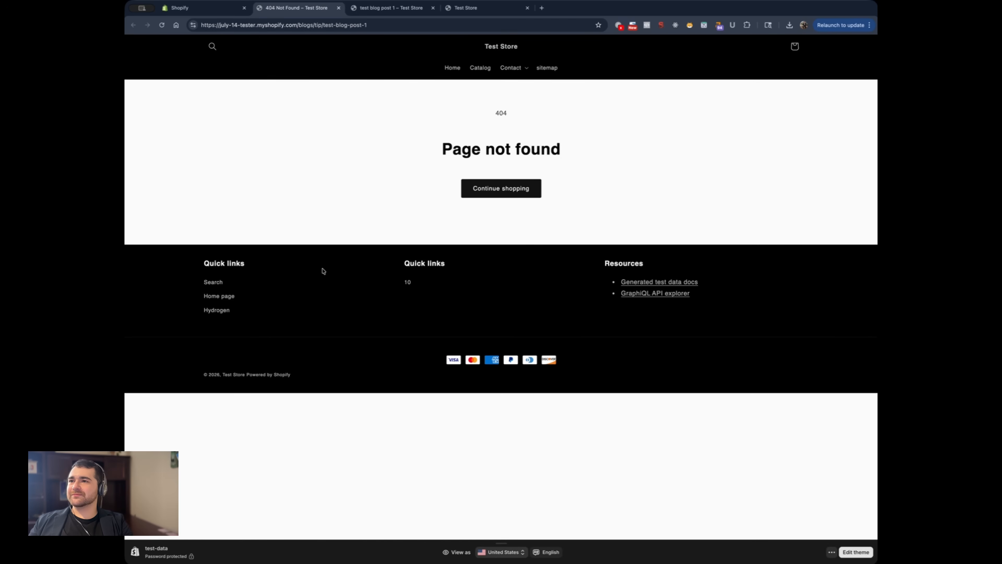
pyautogui.click(222, 11)
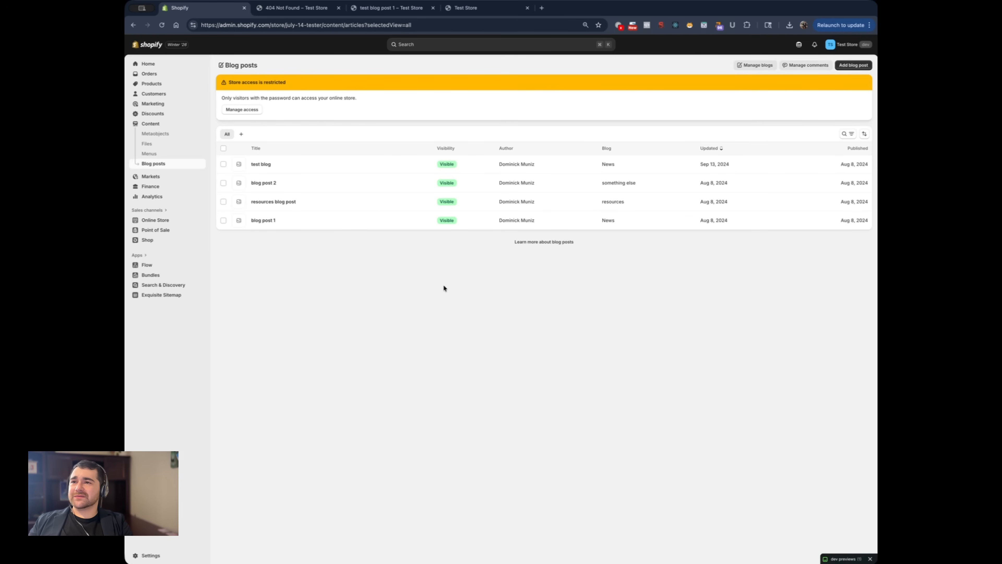